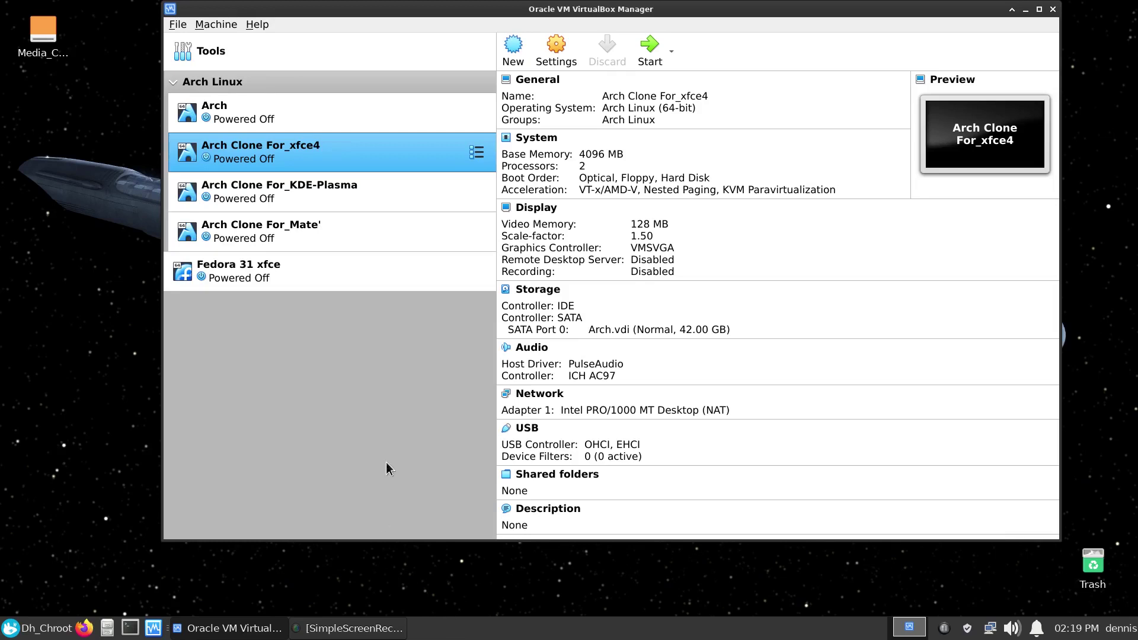
Start Arch Clone For_xfce4, dismiss the capture and pointer notices, and boot the default GRUB entry.
left_click(651, 48)
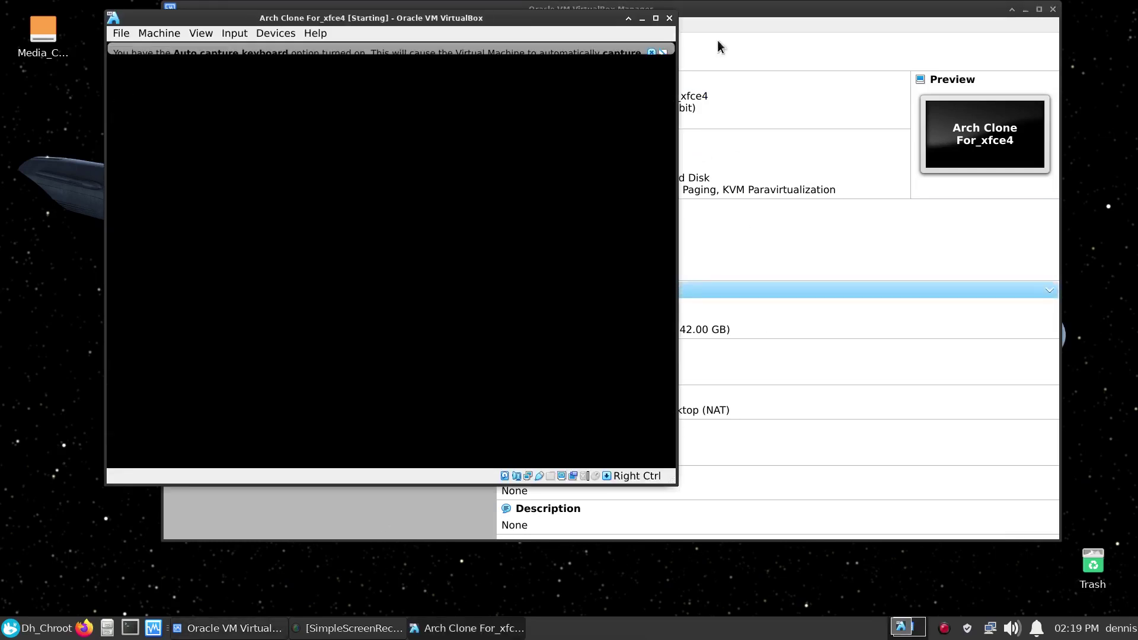
left_click(651, 52)
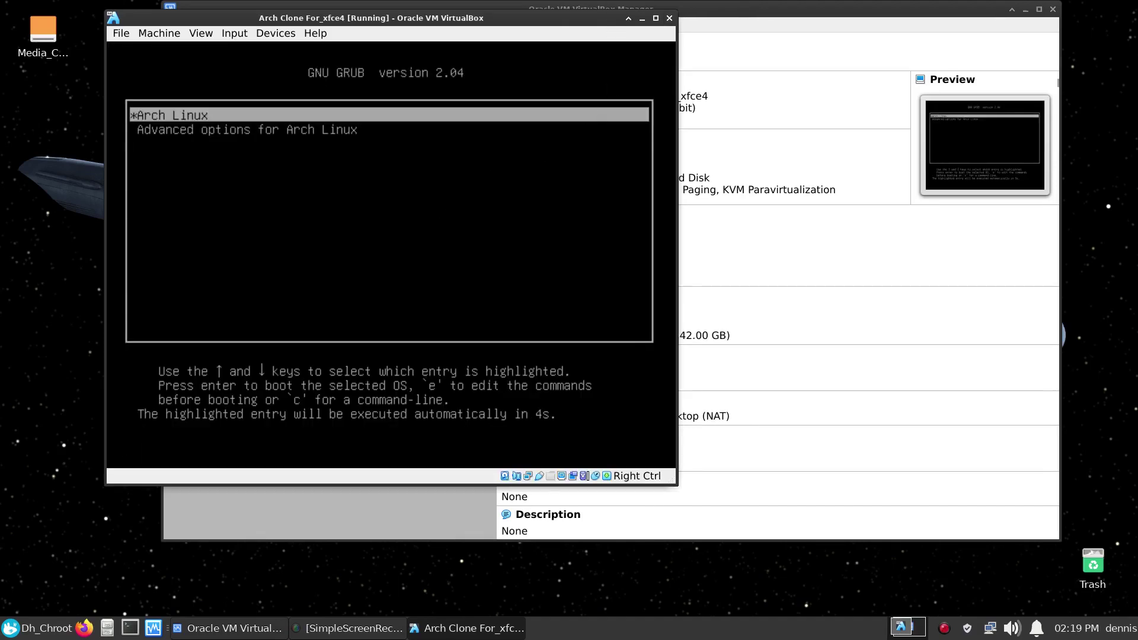
key("Return")
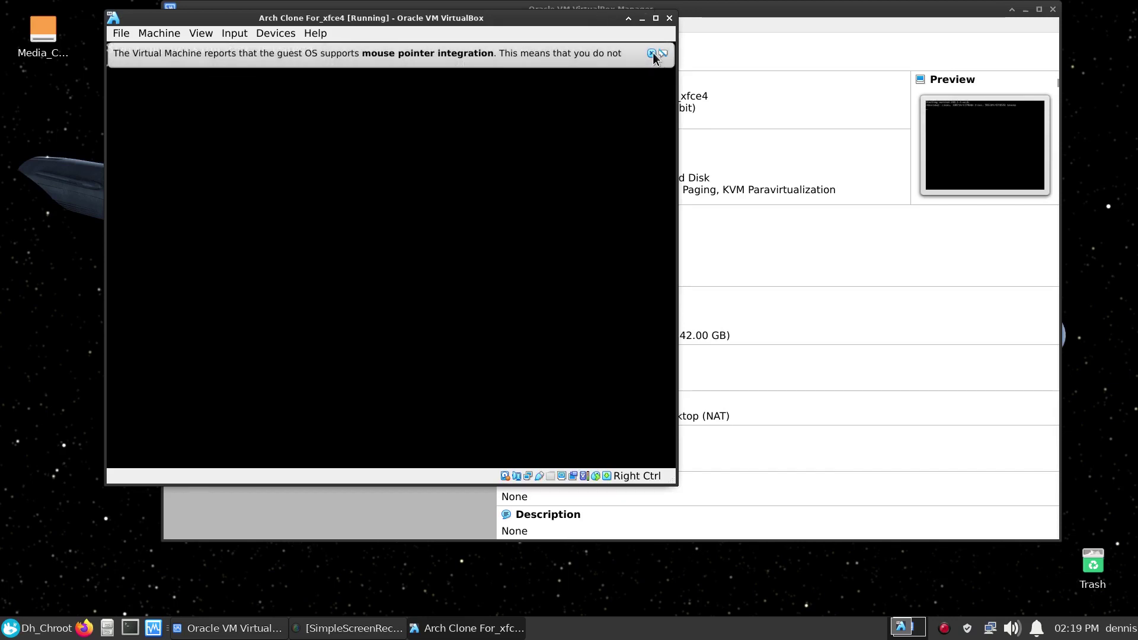
left_click(651, 52)
left_click_drag(604, 19, 765, 51)
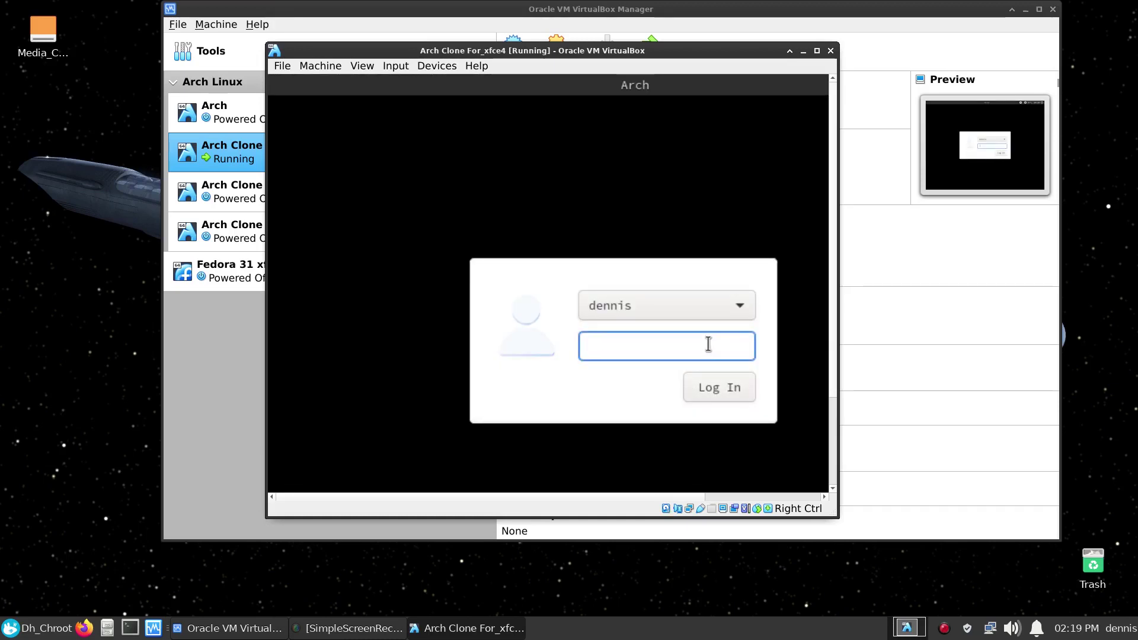
Log in with the account password and enlarge the VM window to show the Xfce desktop.
type("••••")
key("Return")
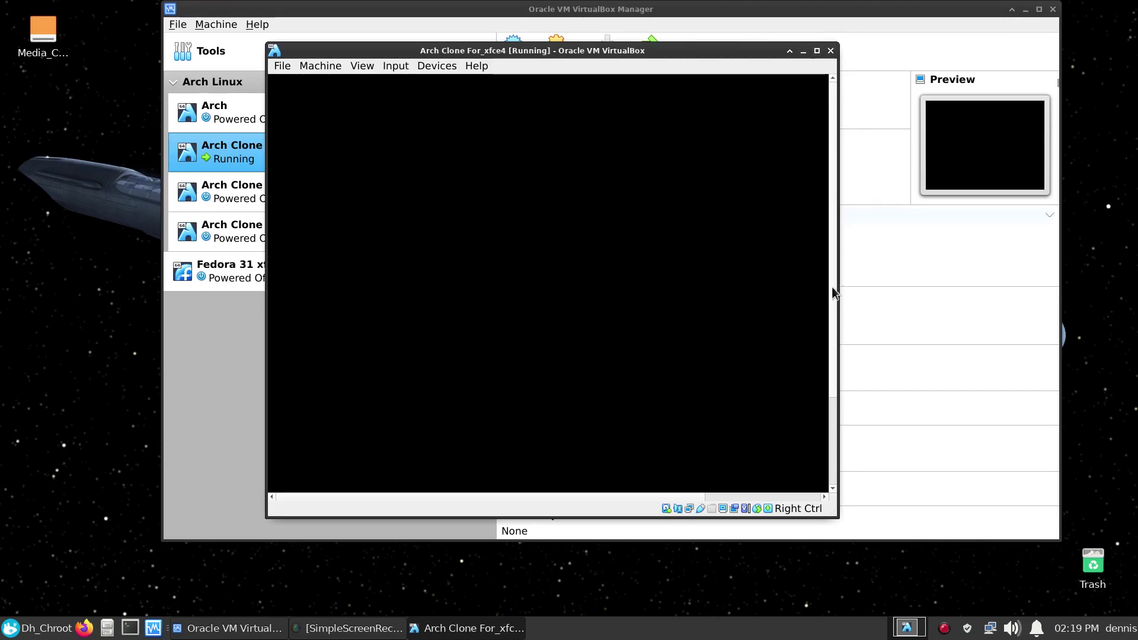
left_click(1026, 10)
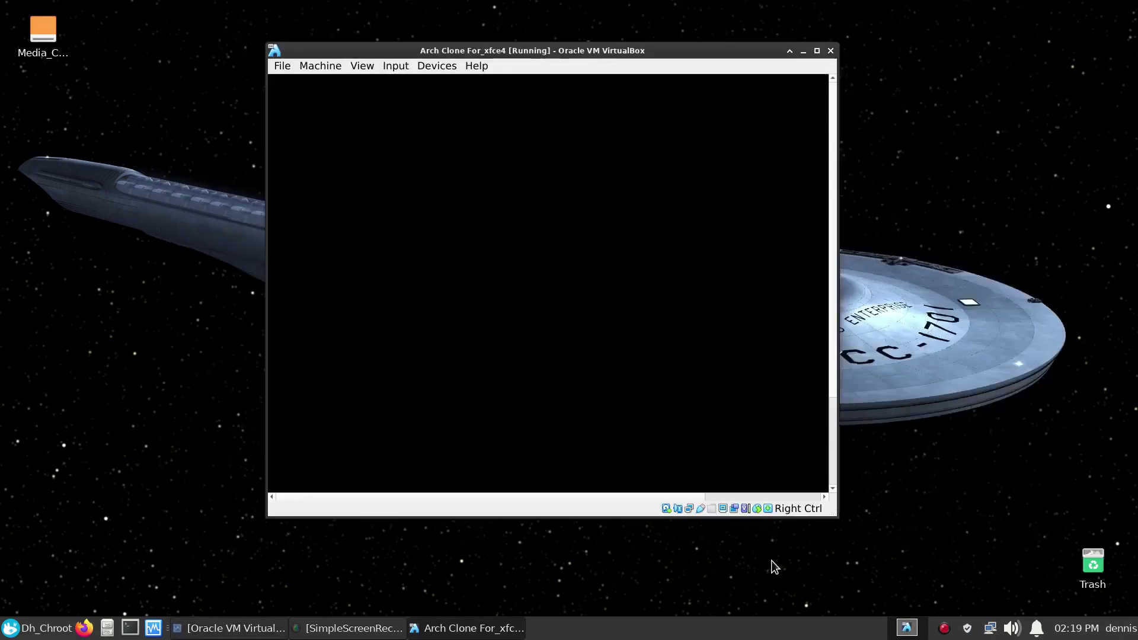
left_click_drag(836, 516, 1090, 595)
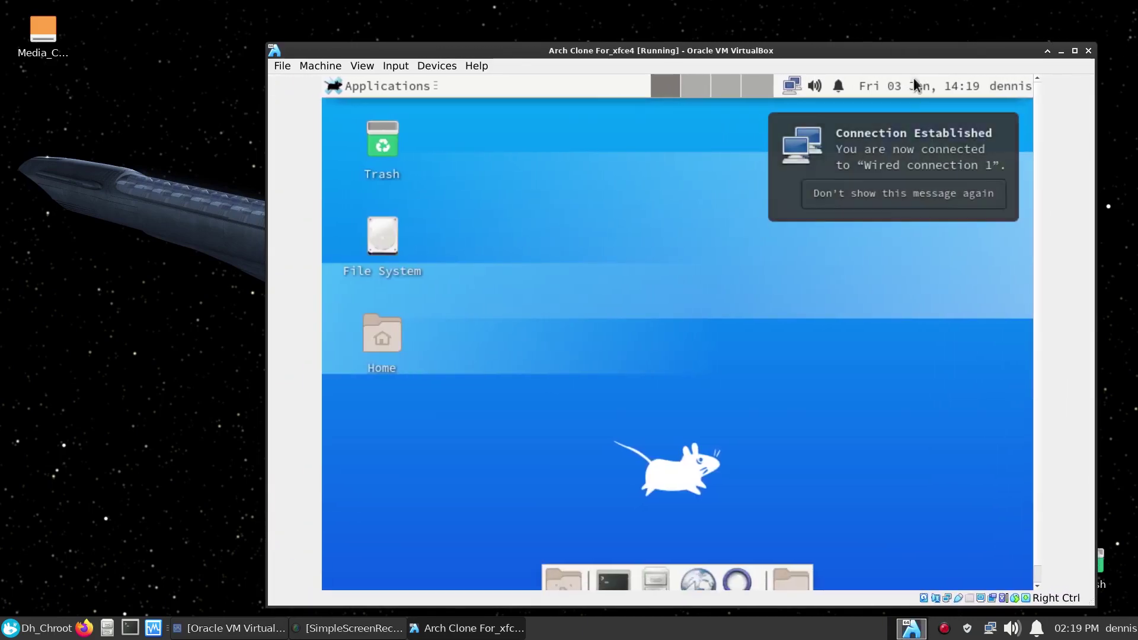
left_click_drag(906, 47, 721, 2)
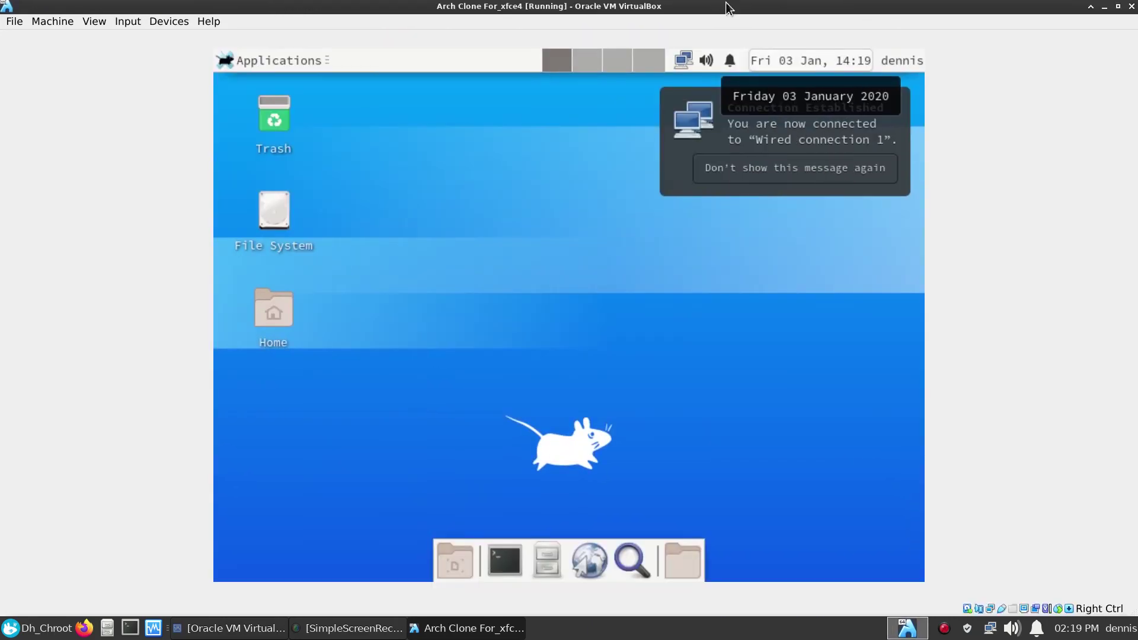
left_click(834, 141)
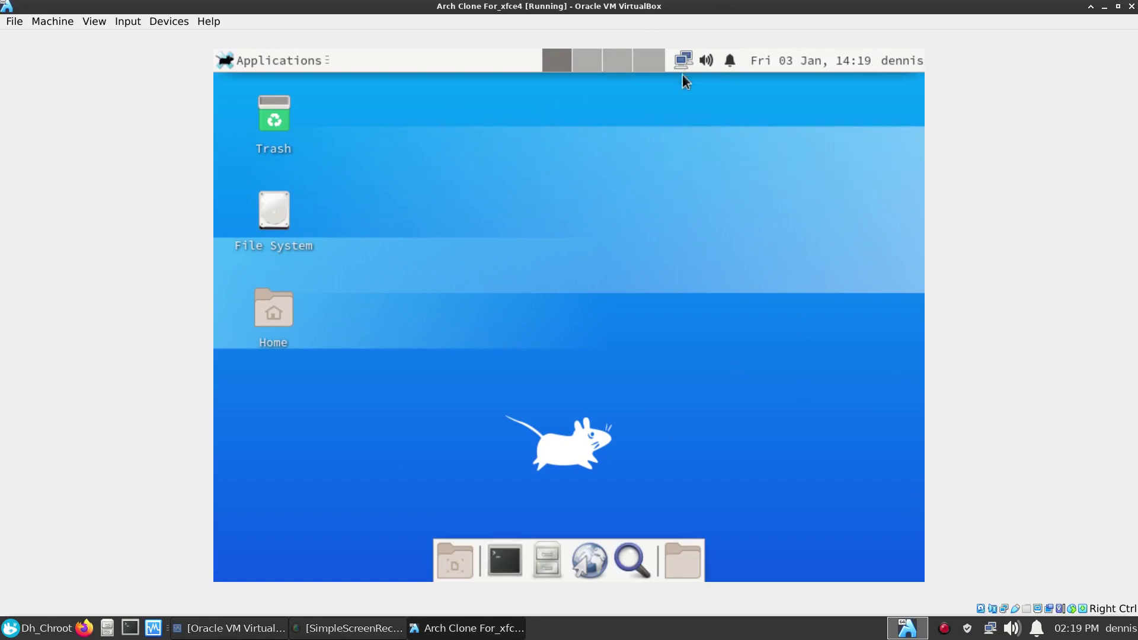
In a new terminal, run sudo pacman -S --needed base-devel git wget yajl; everything is already up to date.
left_click(511, 557)
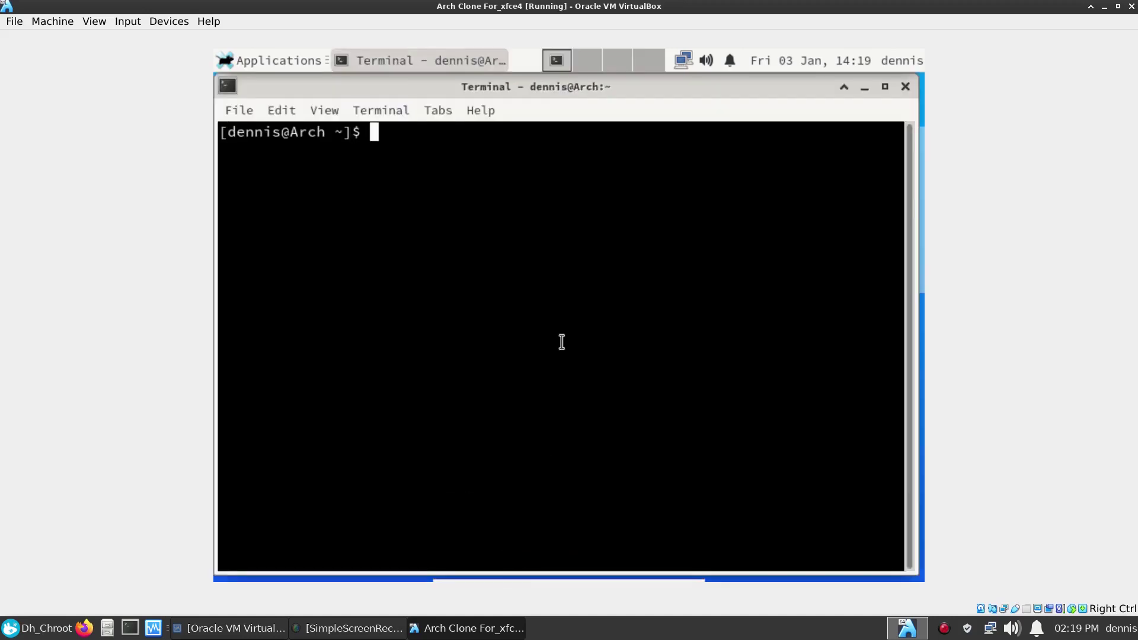
type("sudo pacm")
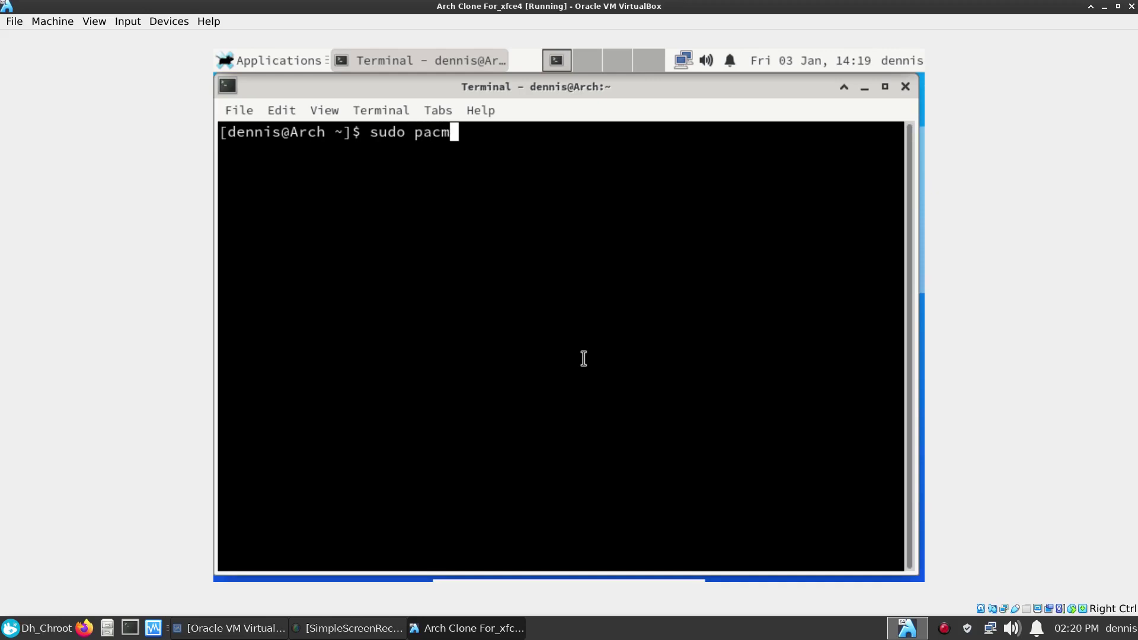
type("an -S --needed")
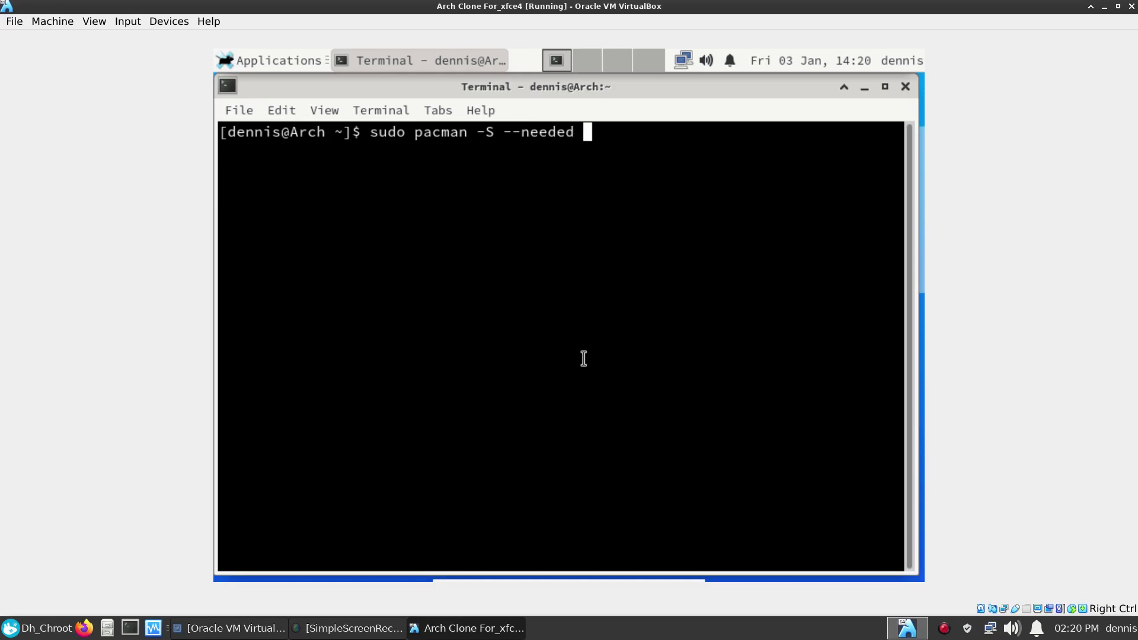
type(" base-d")
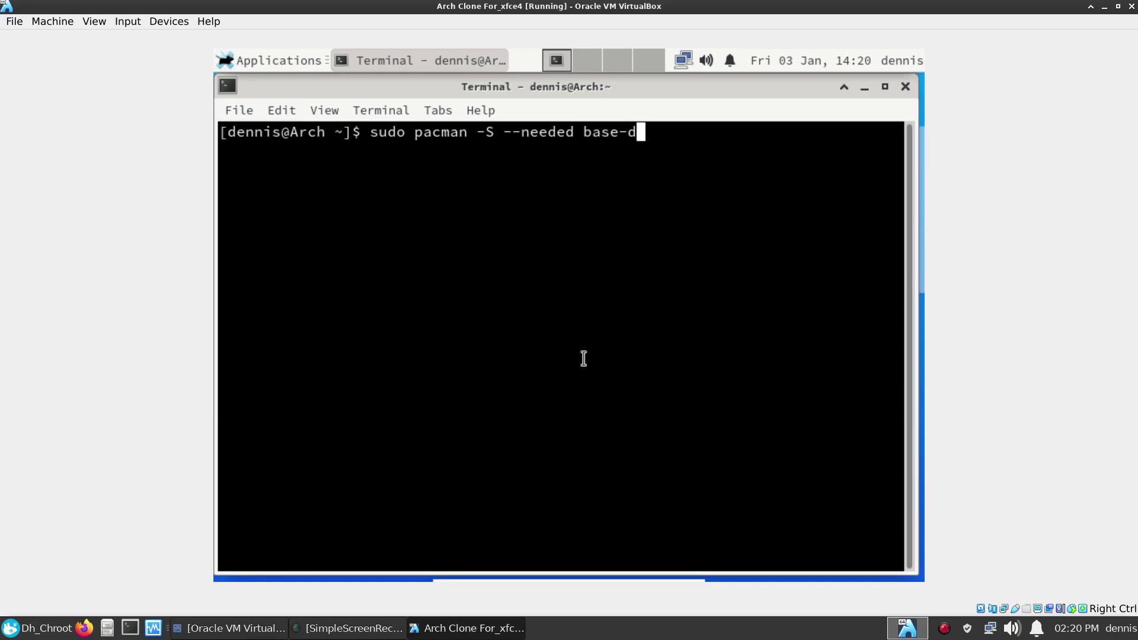
type("evel git w")
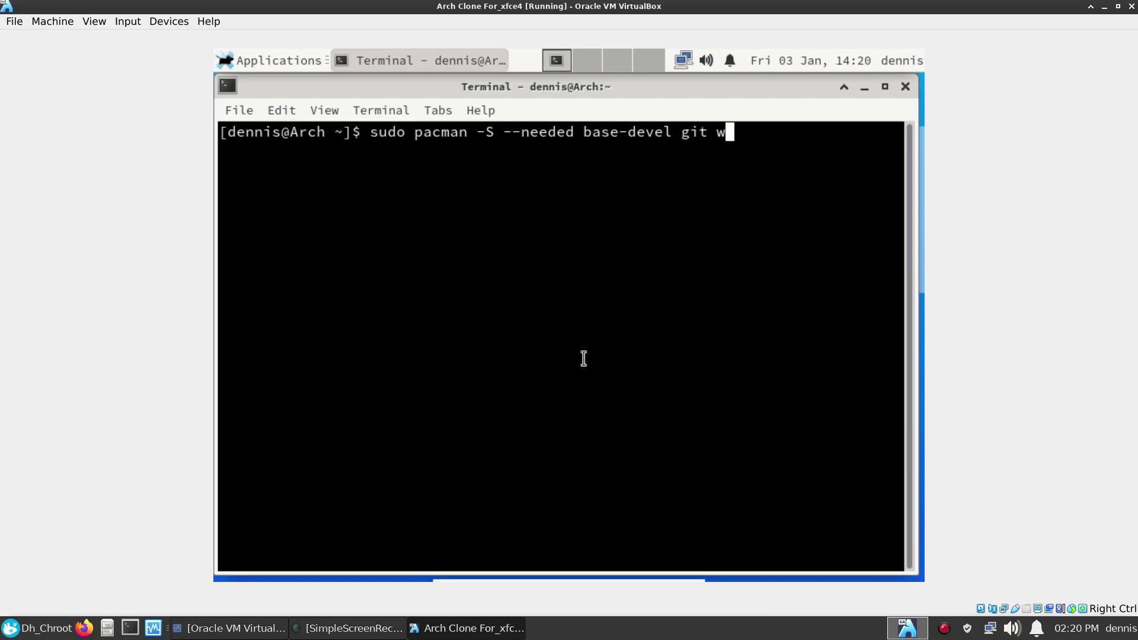
type("get ya")
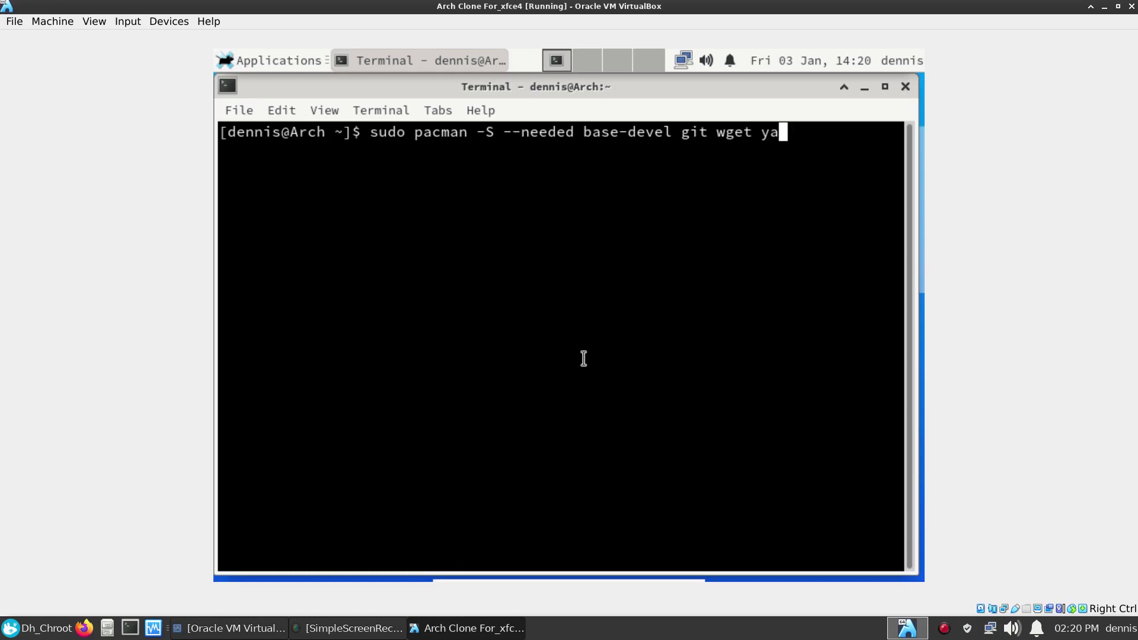
type("jl")
key("Return")
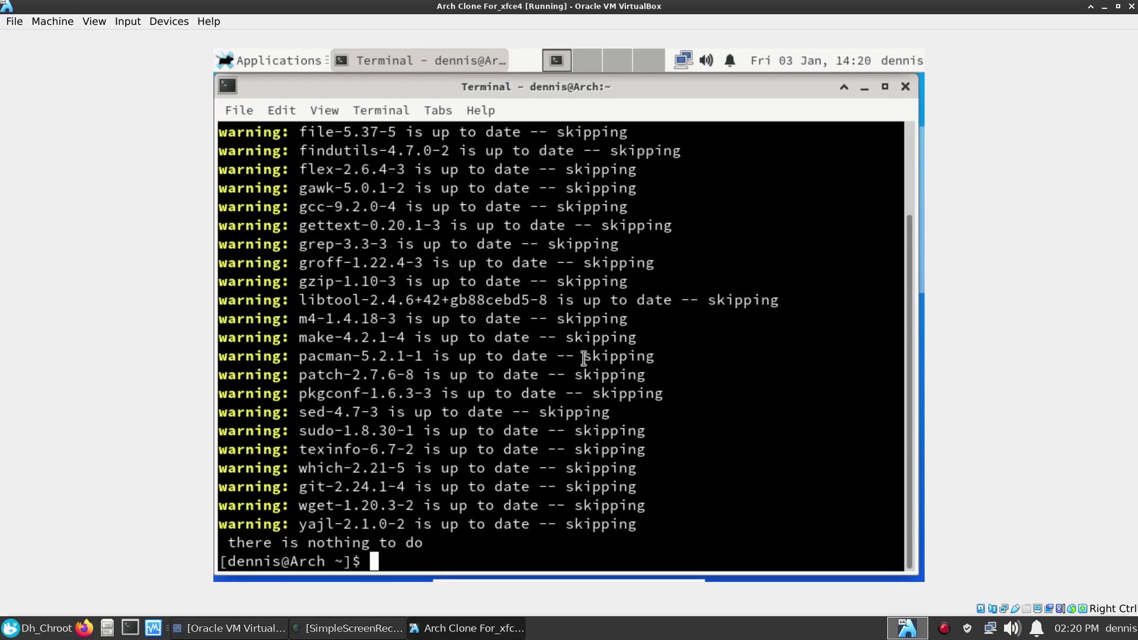
key("Return")
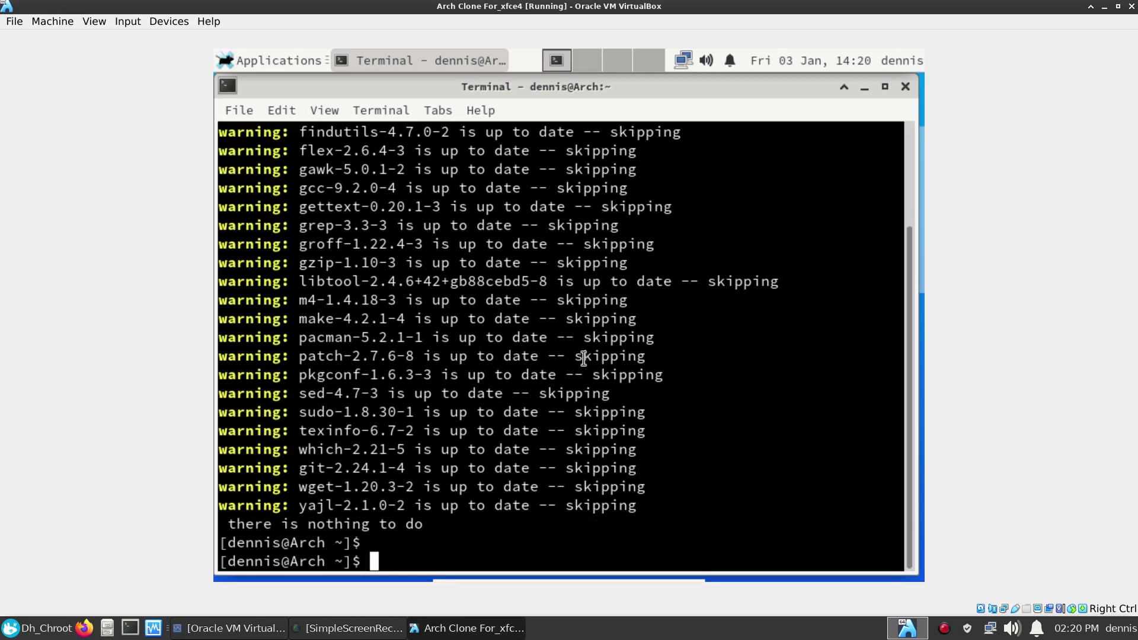
Clear the terminal and enlarge its text size.
key("ctrl+l")
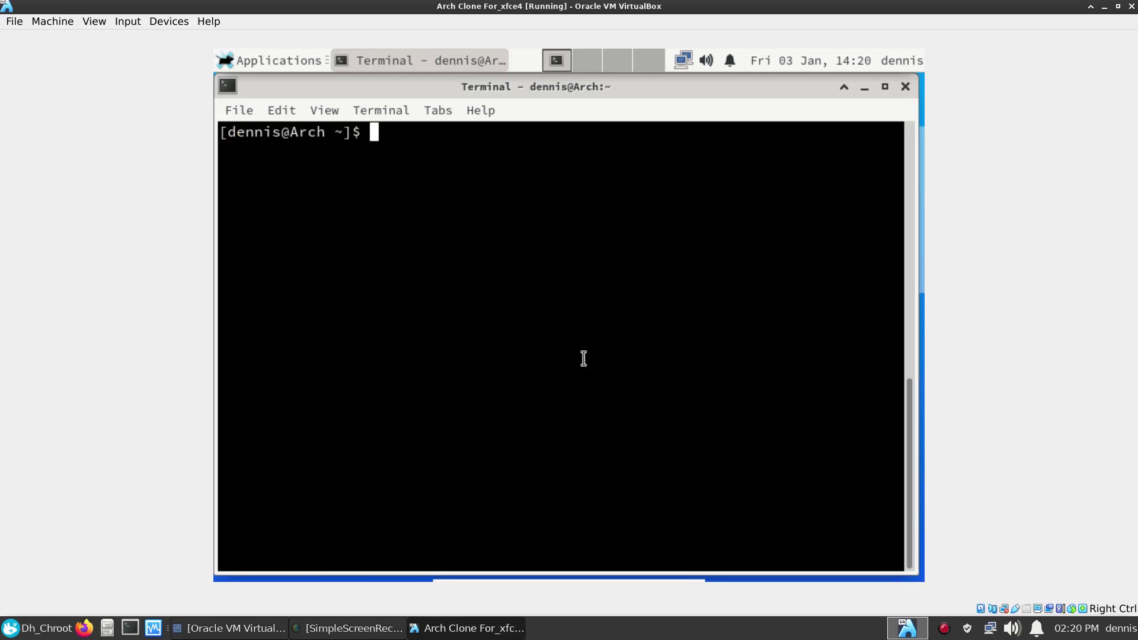
key("Return")
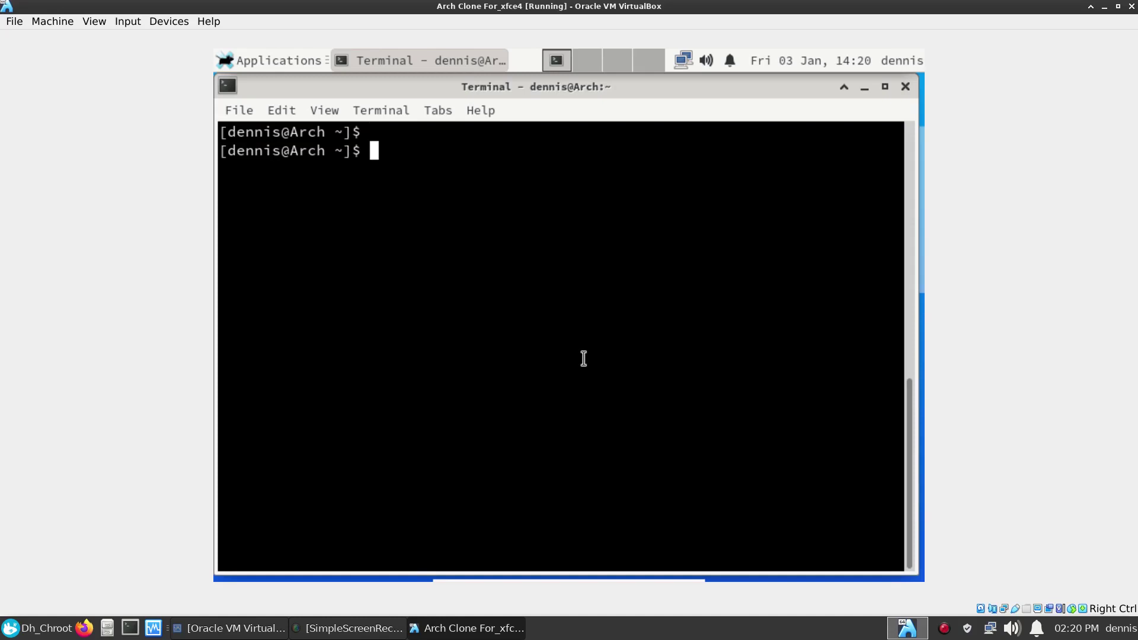
key("Return")
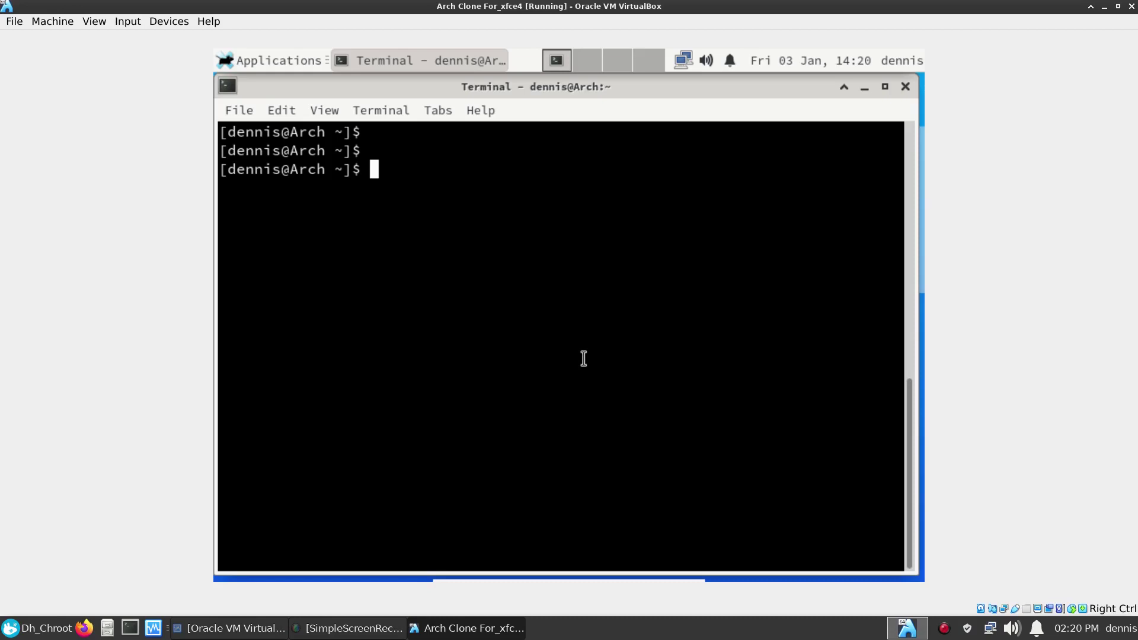
key("ctrl+plus")
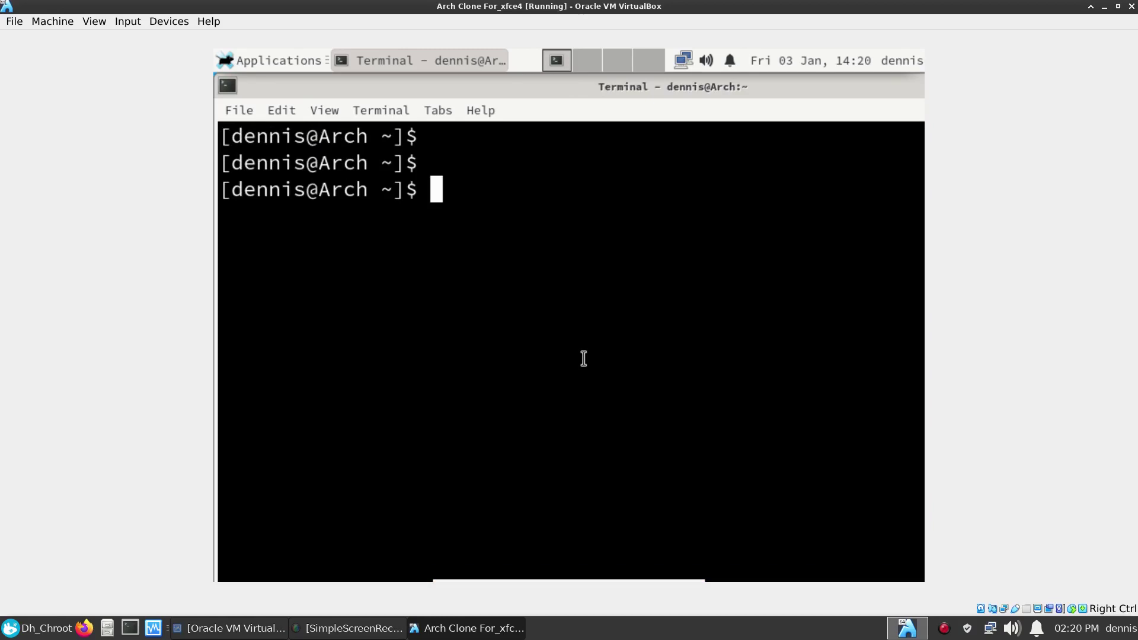
type("cd /")
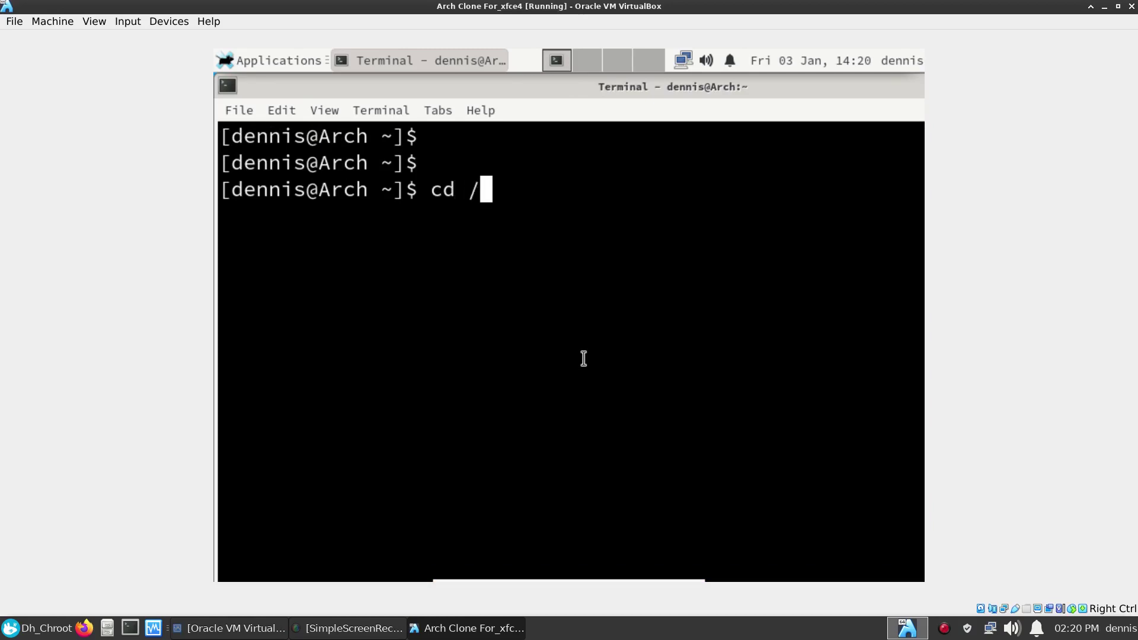
type("tmp")
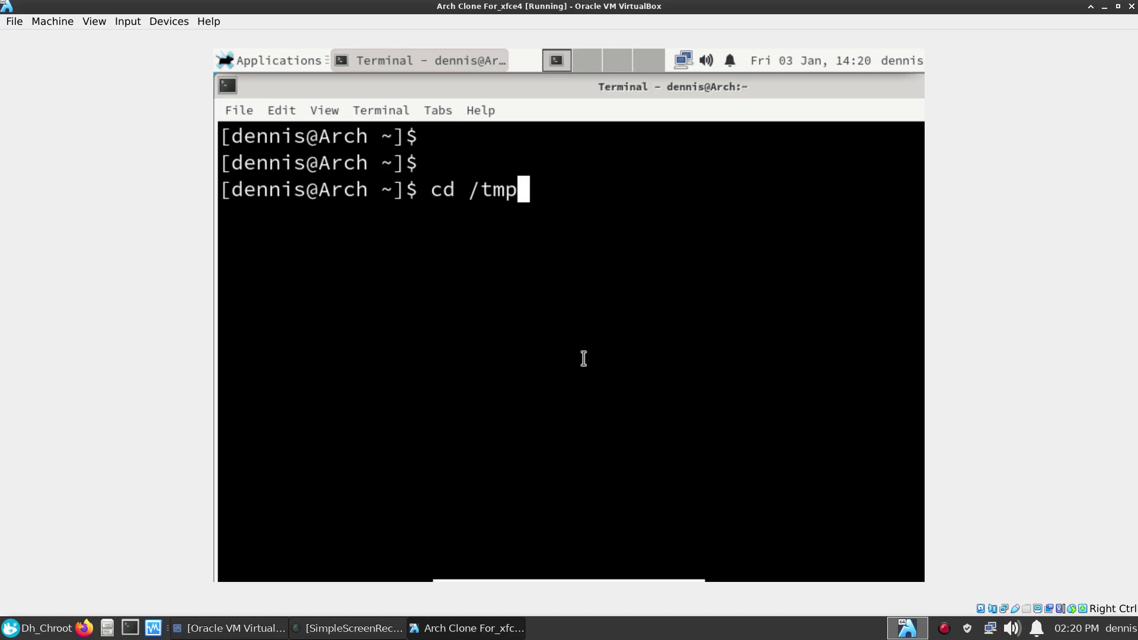
key("Return")
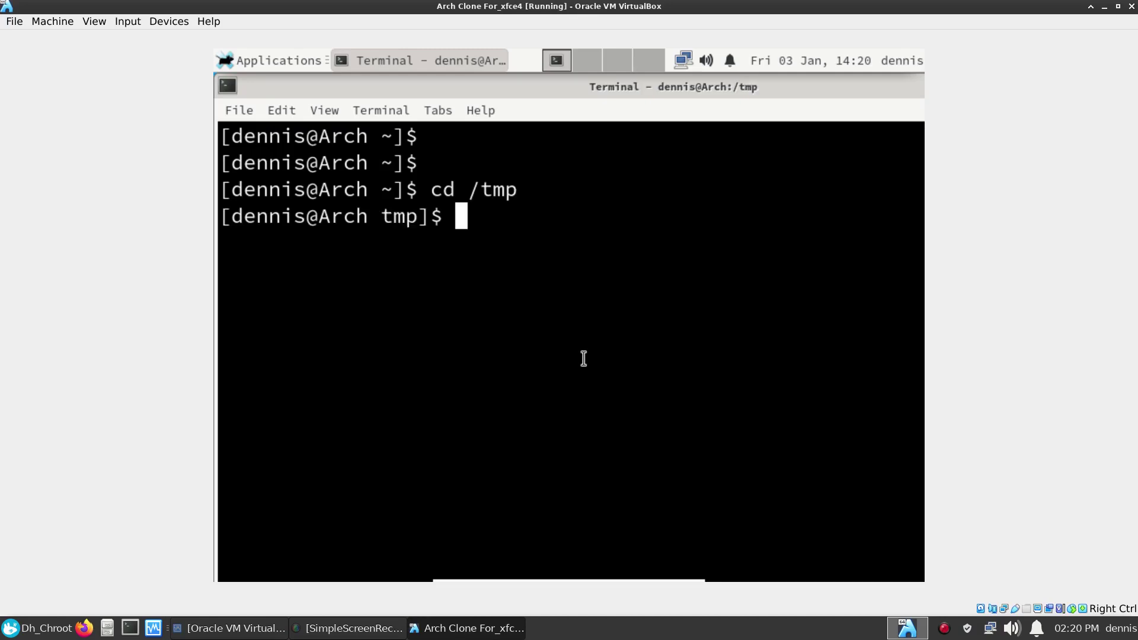
type("git")
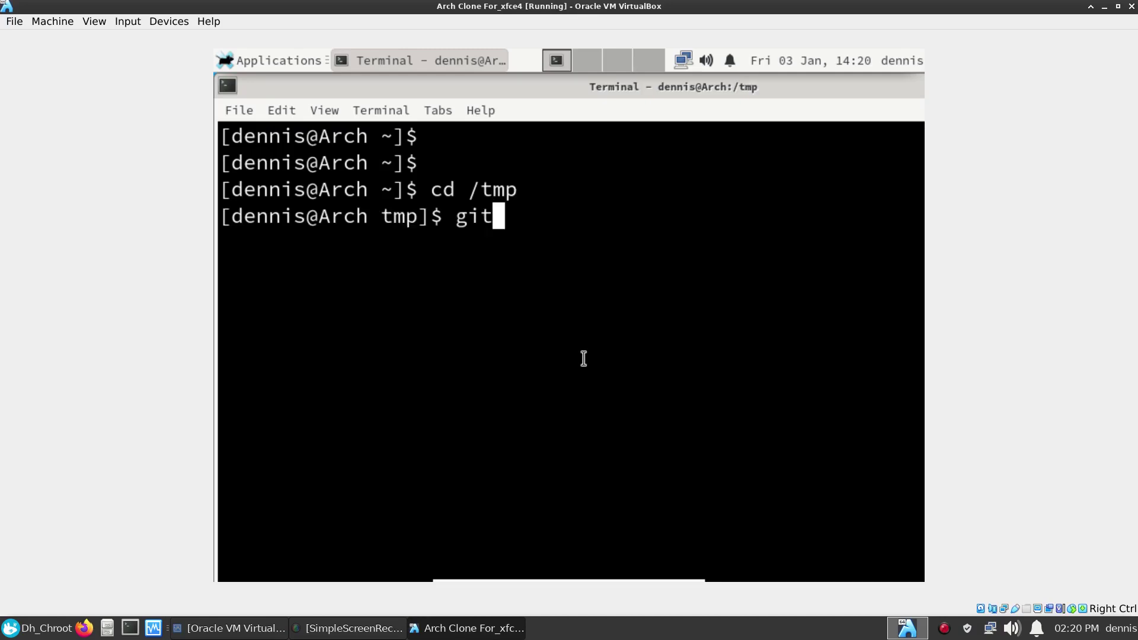
type(" clon")
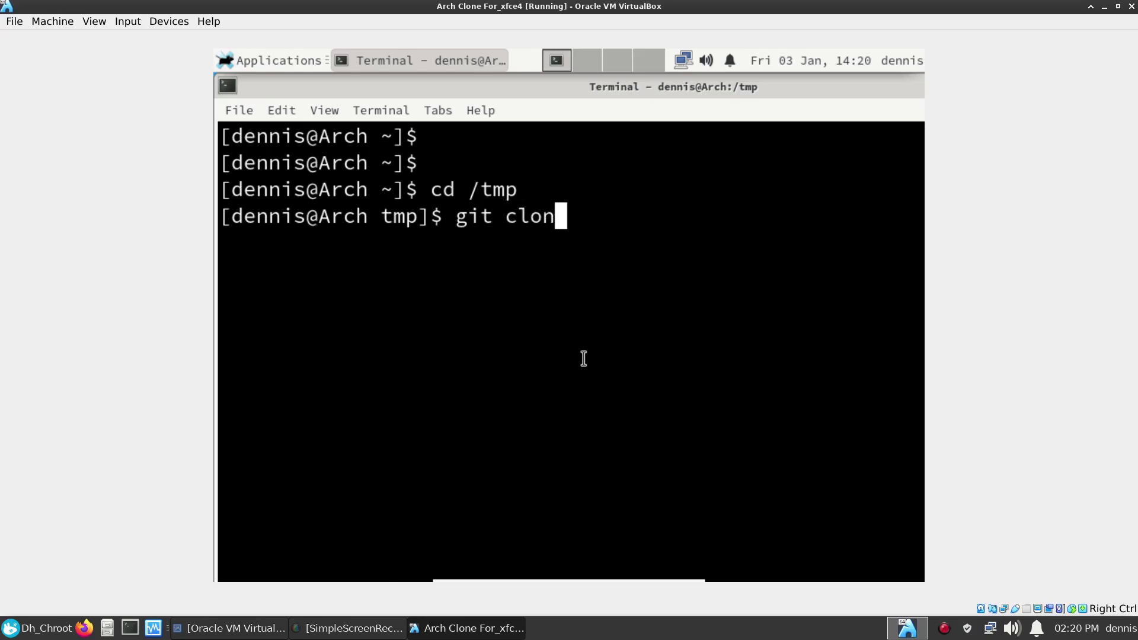
type("e h")
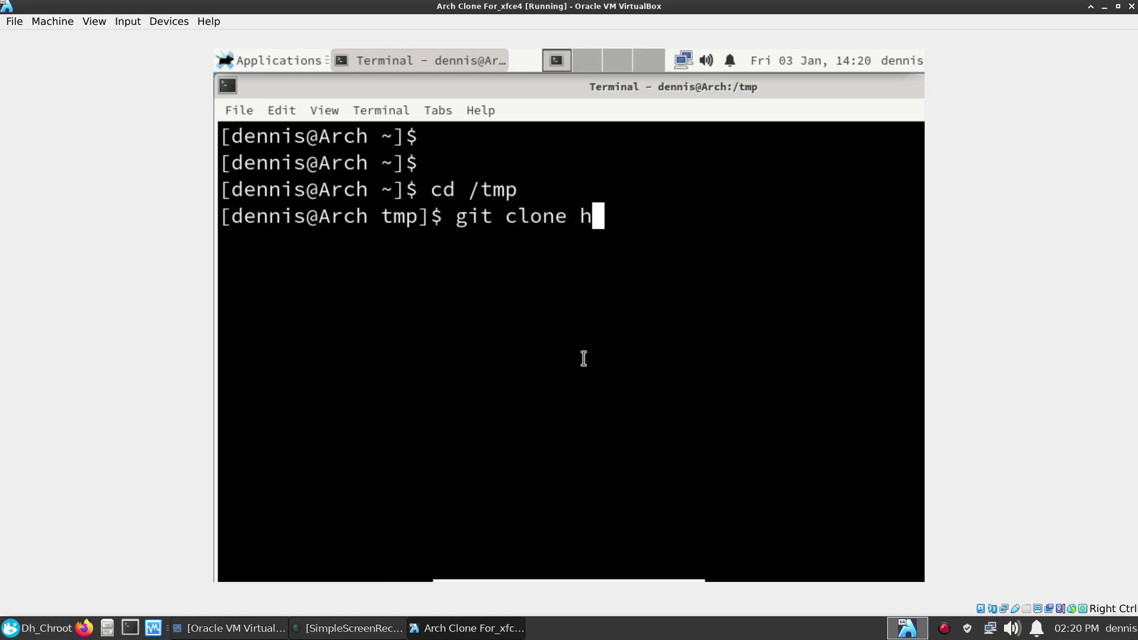
type("ttps:")
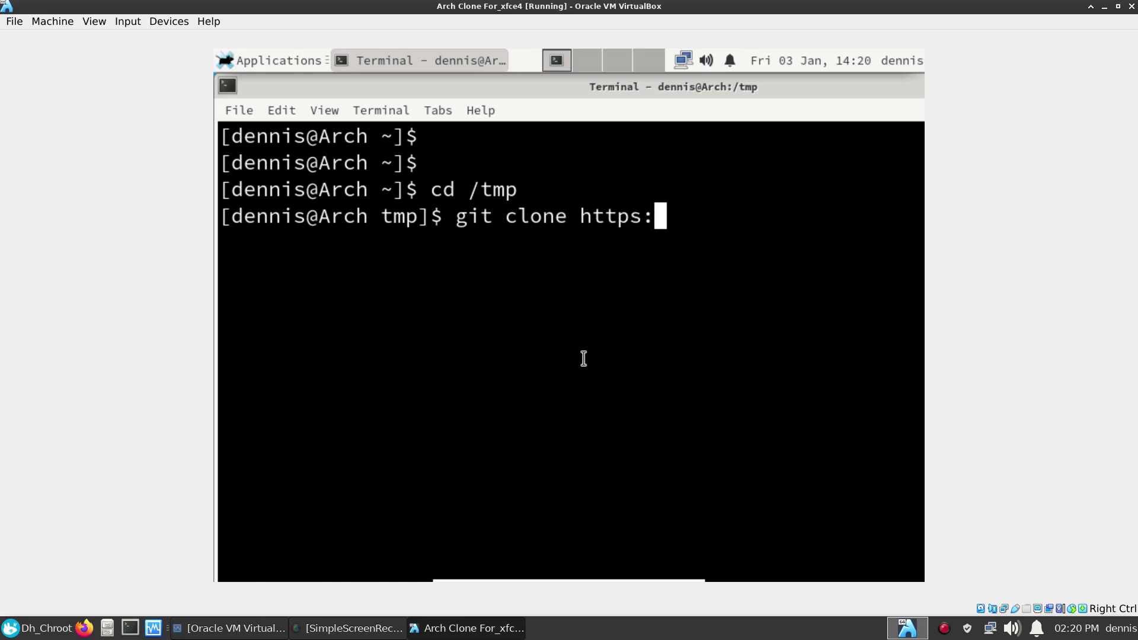
type("/")
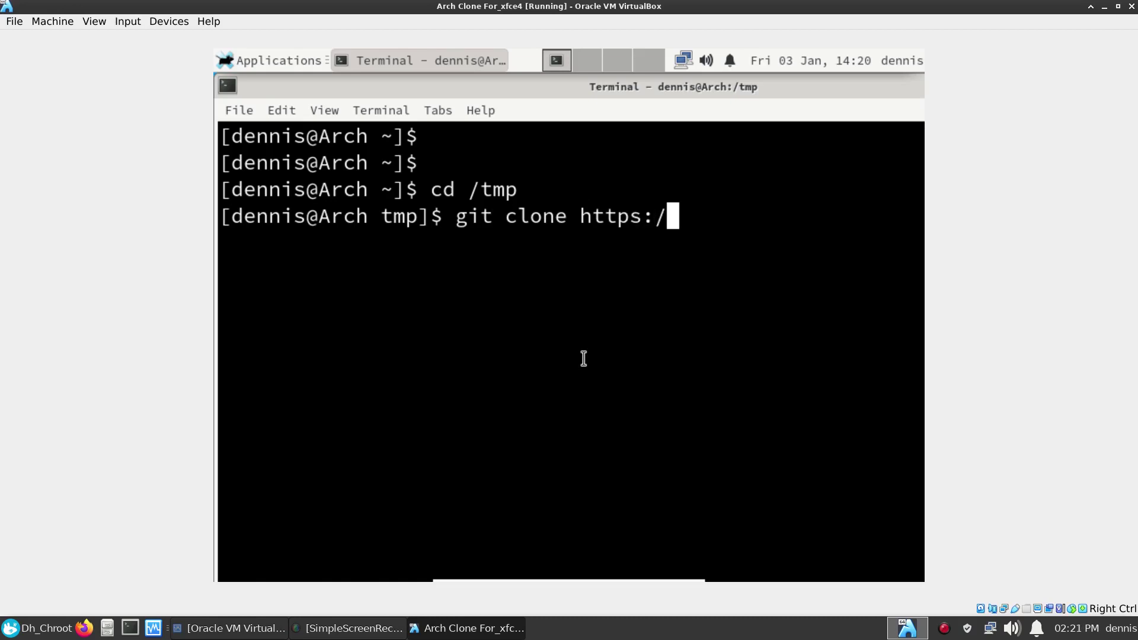
type("/au")
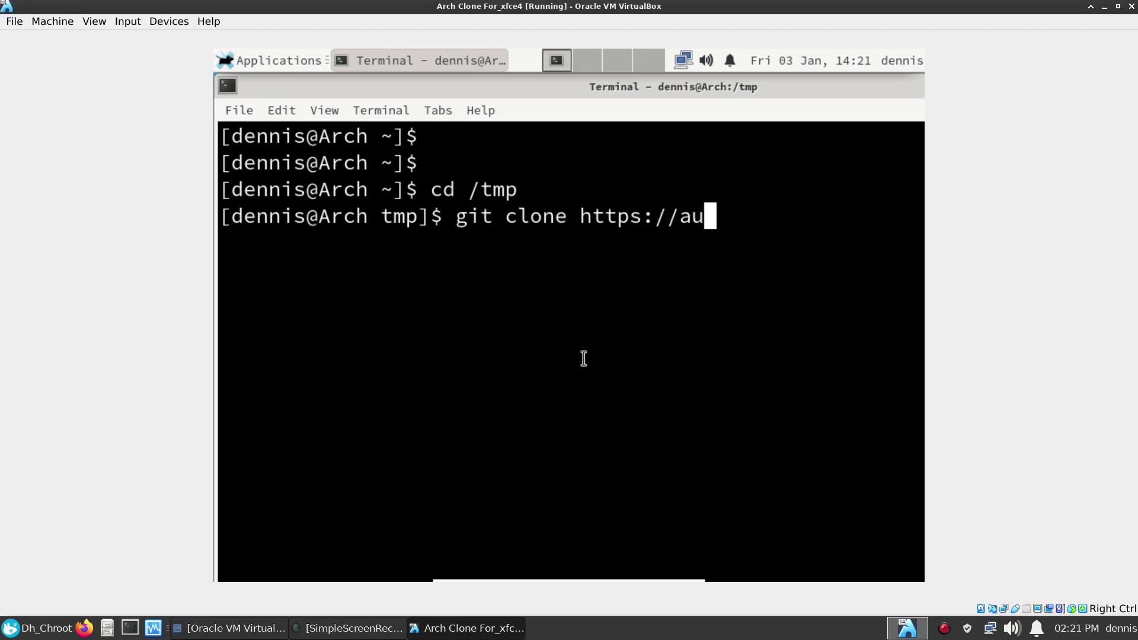
type("r.a")
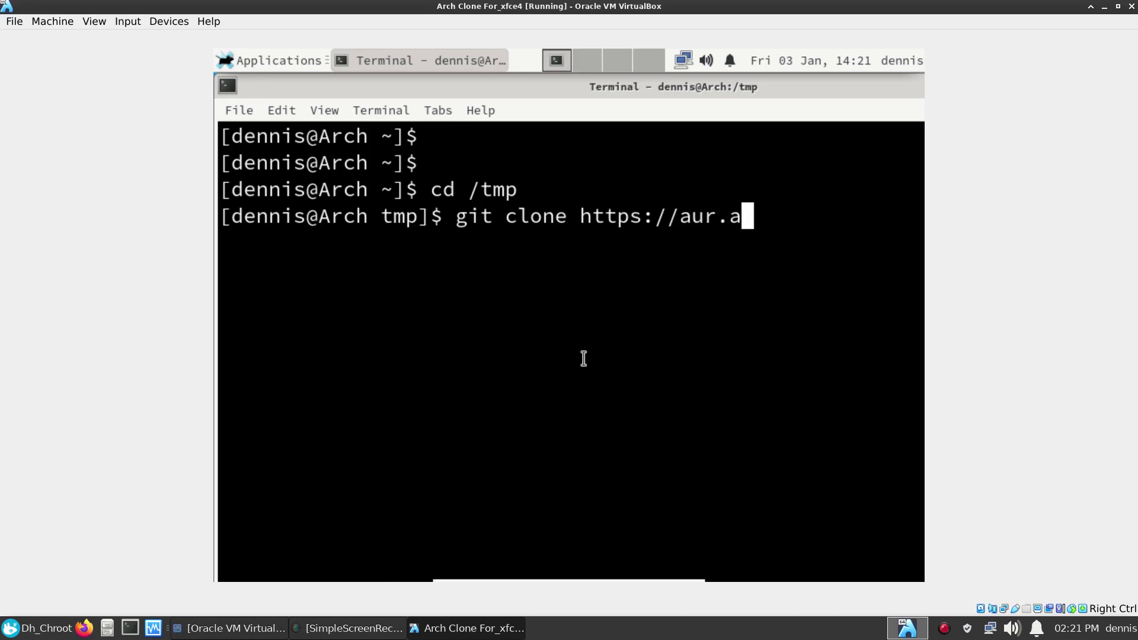
type("rchlin")
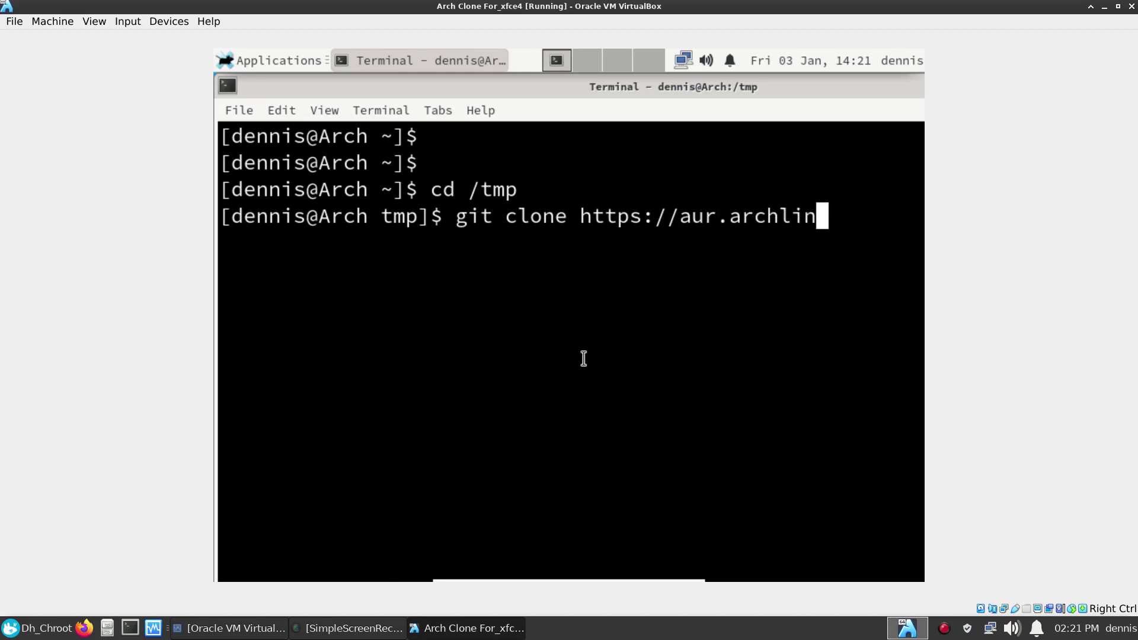
type("ux.o")
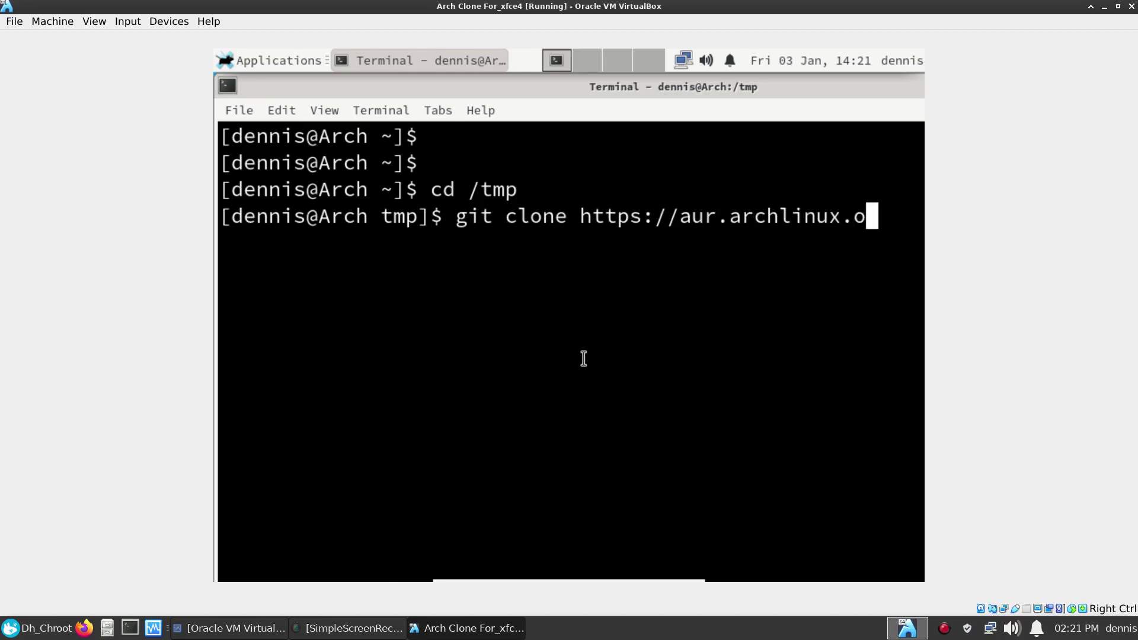
type("rg")
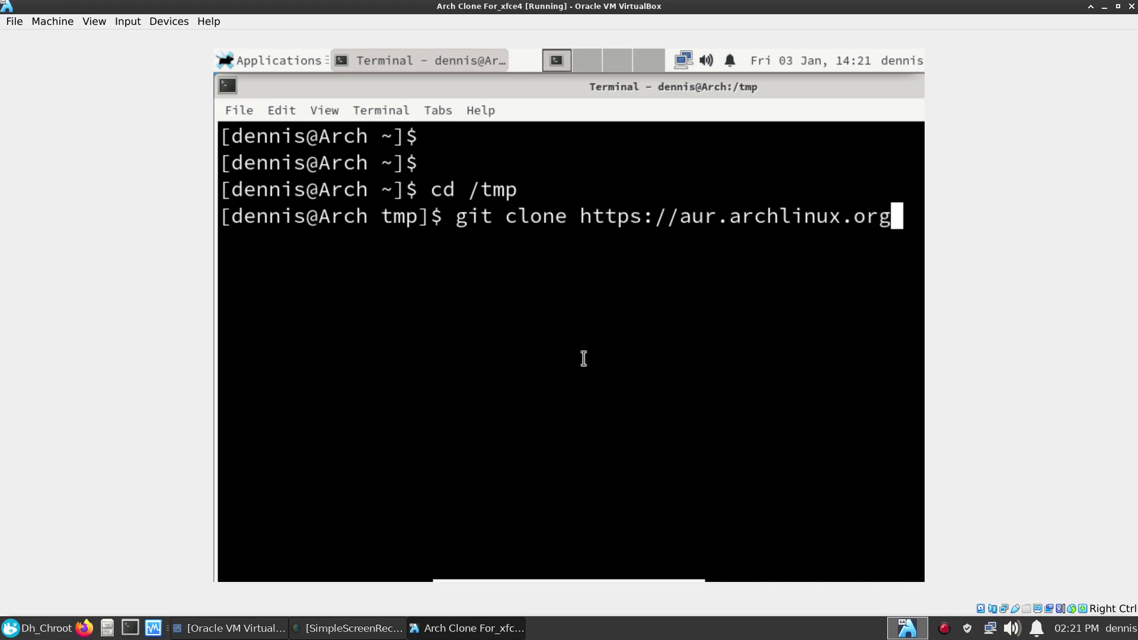
type("/ya")
key("Return")
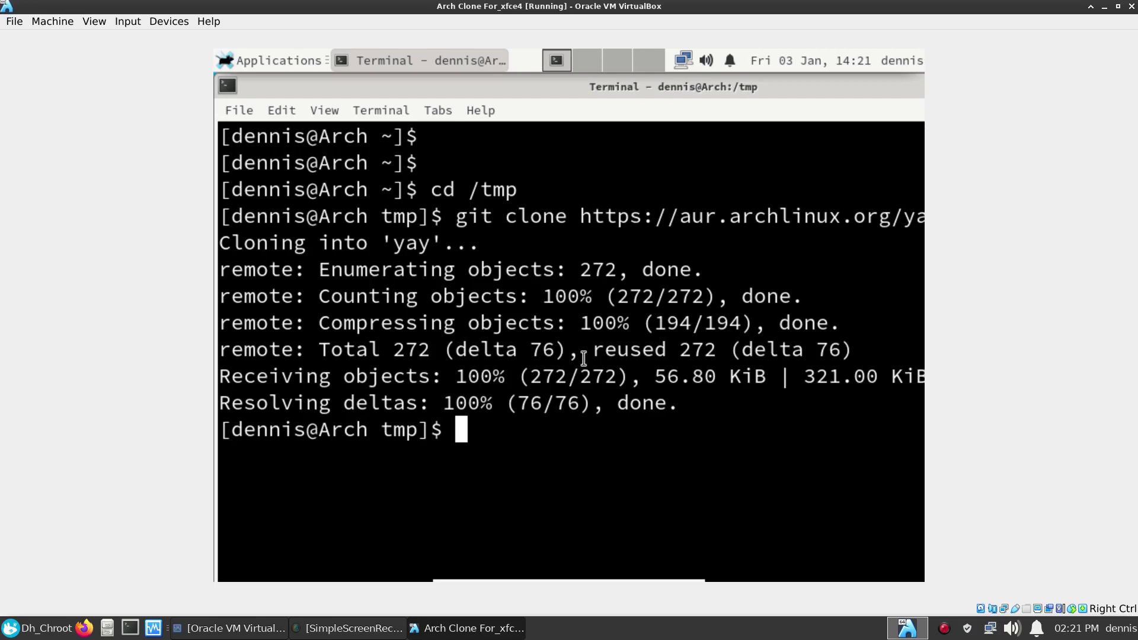
type("cd yay")
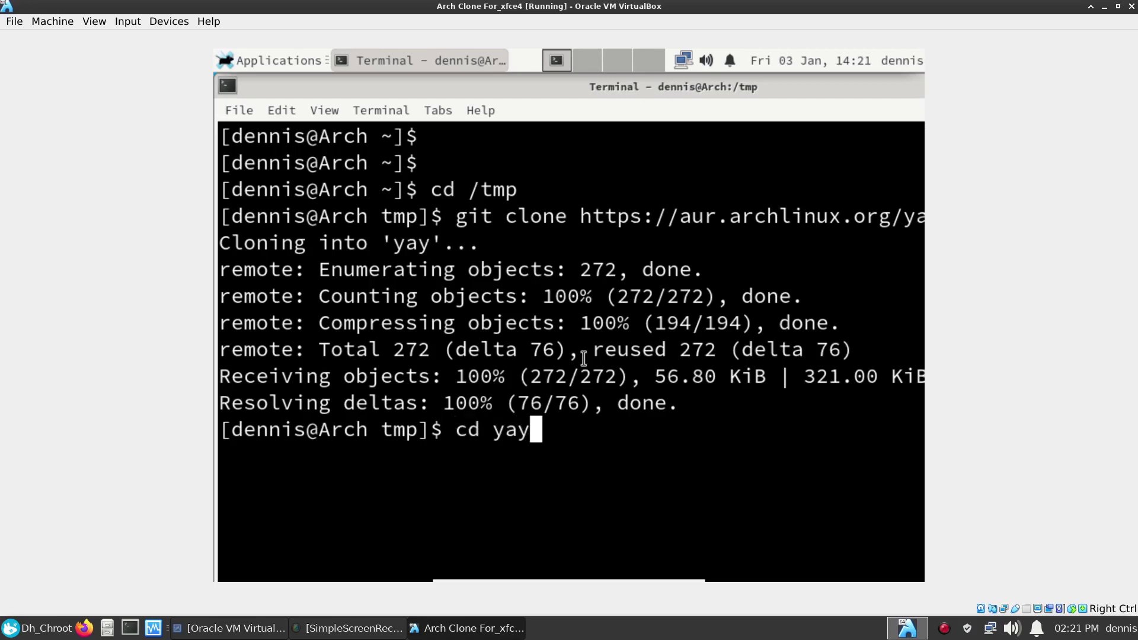
Run makepkg -si in the yay folder and accept installing the missing go dependency.
key("Return")
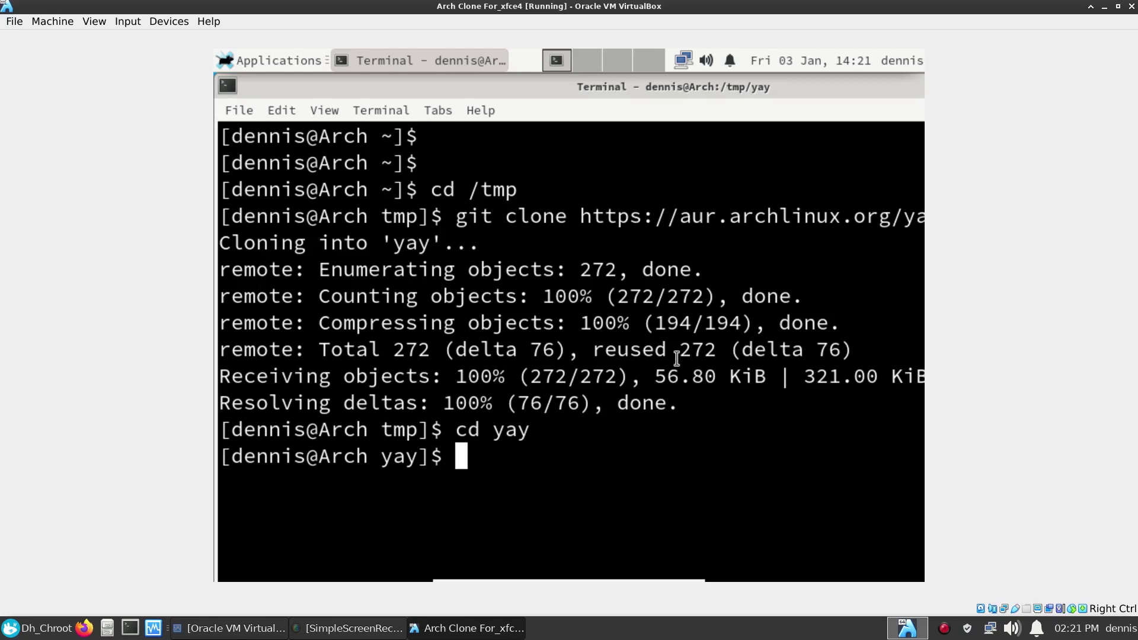
type("makep")
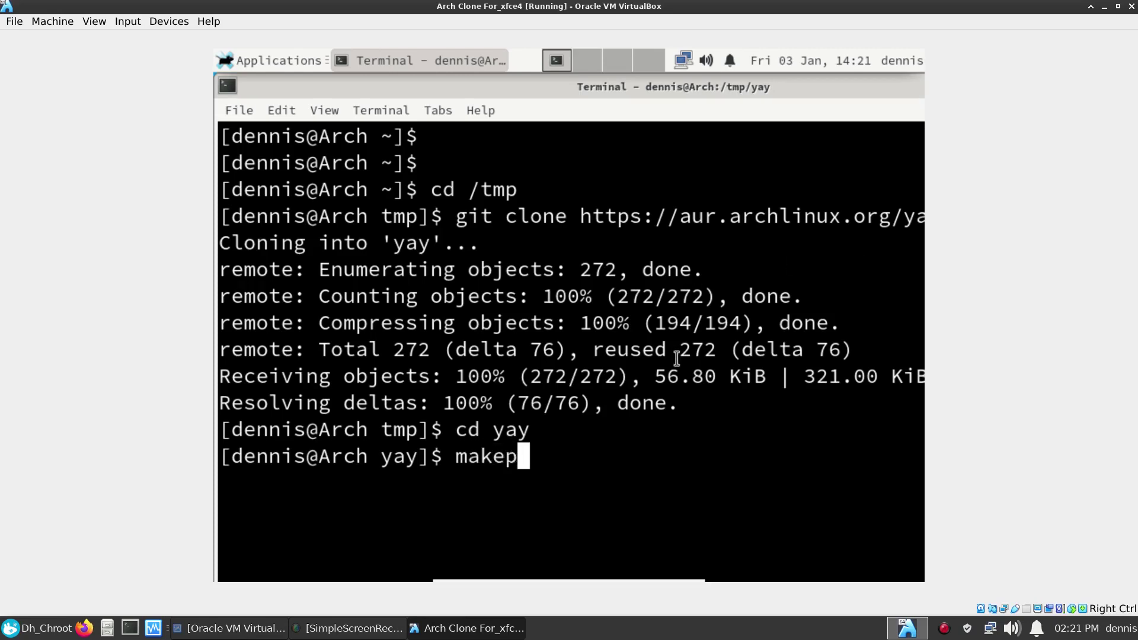
type("k")
type("g ")
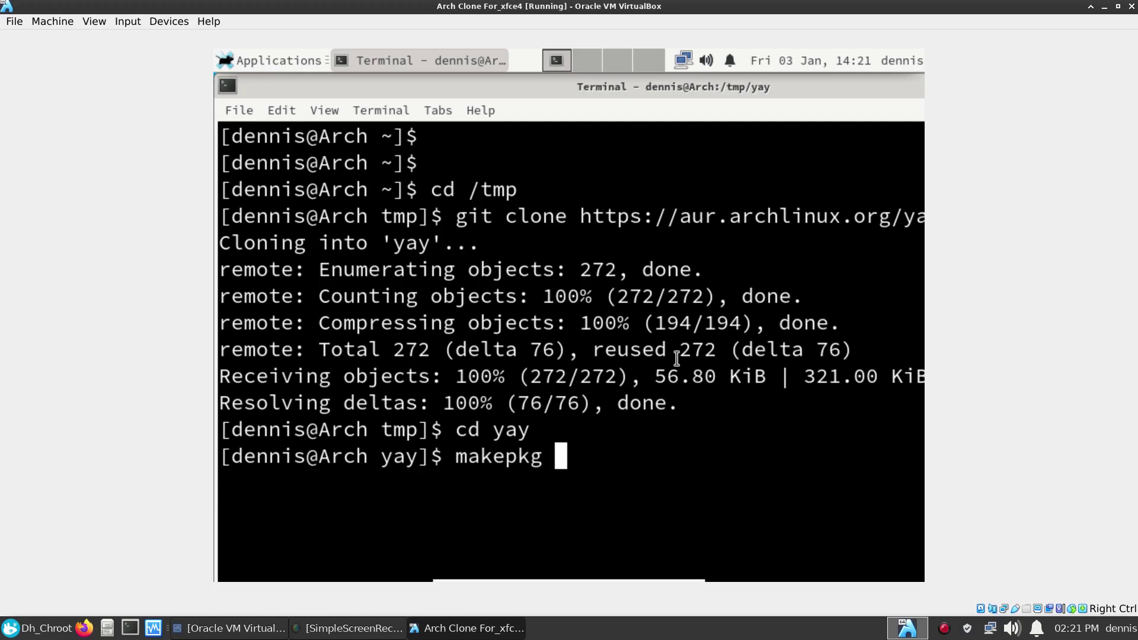
type("-si")
key("Return")
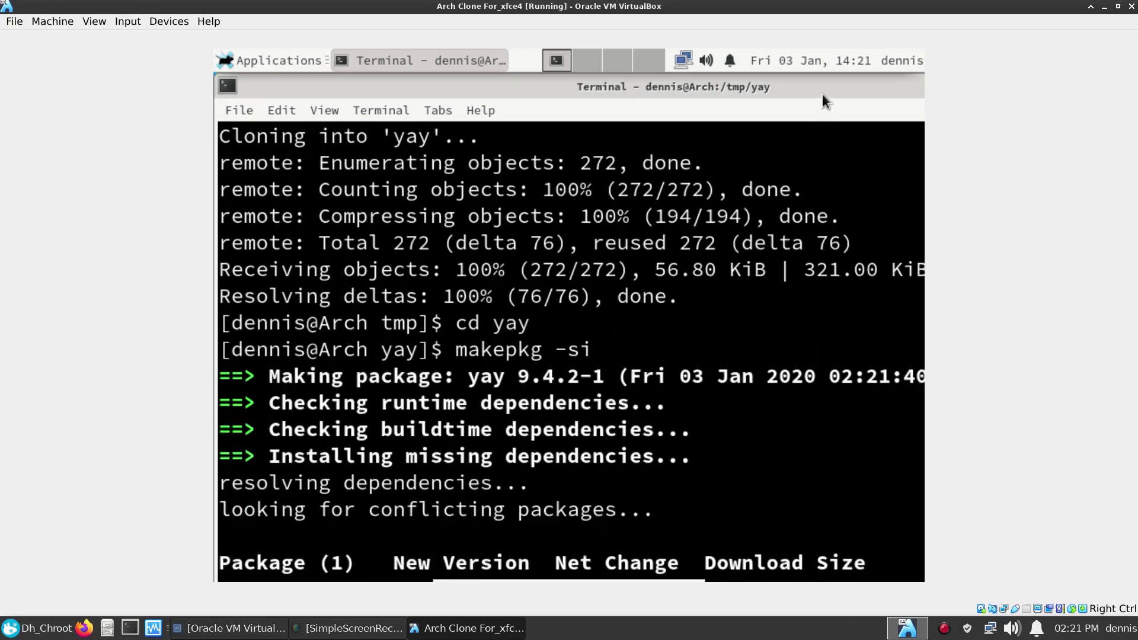
left_click_drag(823, 93, 501, 196)
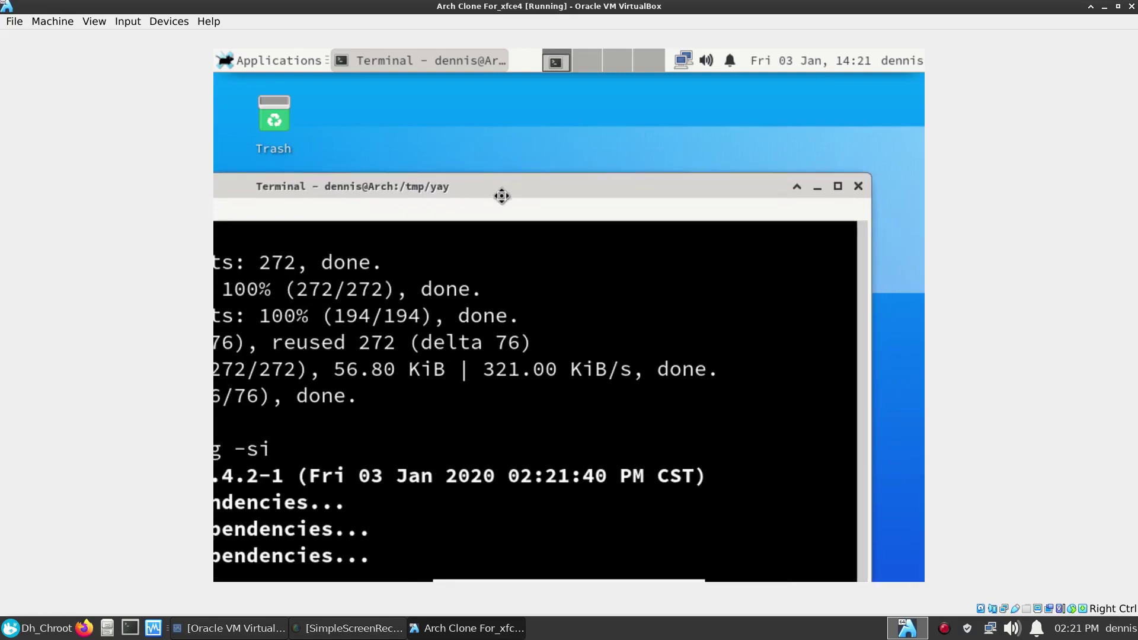
left_click_drag(869, 174, 429, 440)
key("Escape")
left_click_drag(773, 160, 780, 72)
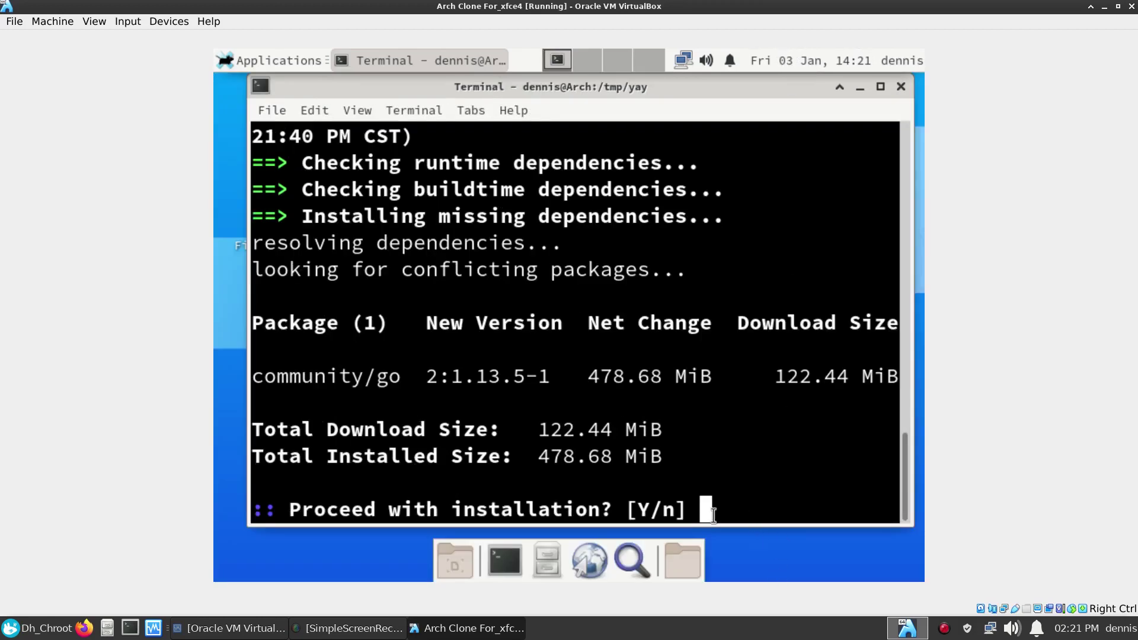
key("Return")
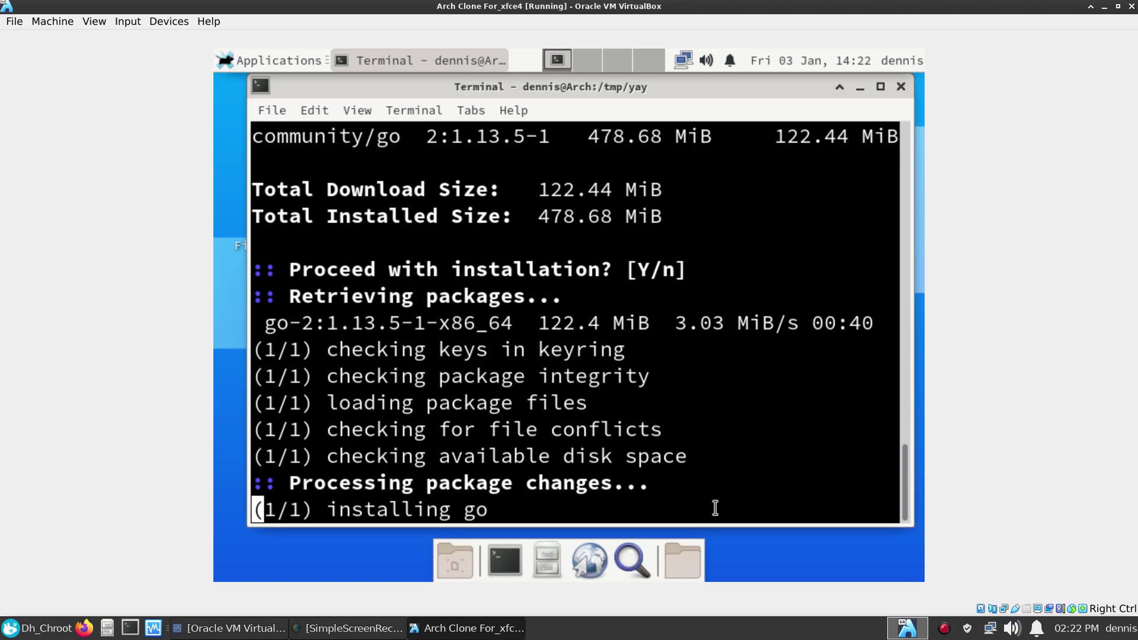
Open the desktop context menu while the go package installs.
right_click(739, 558)
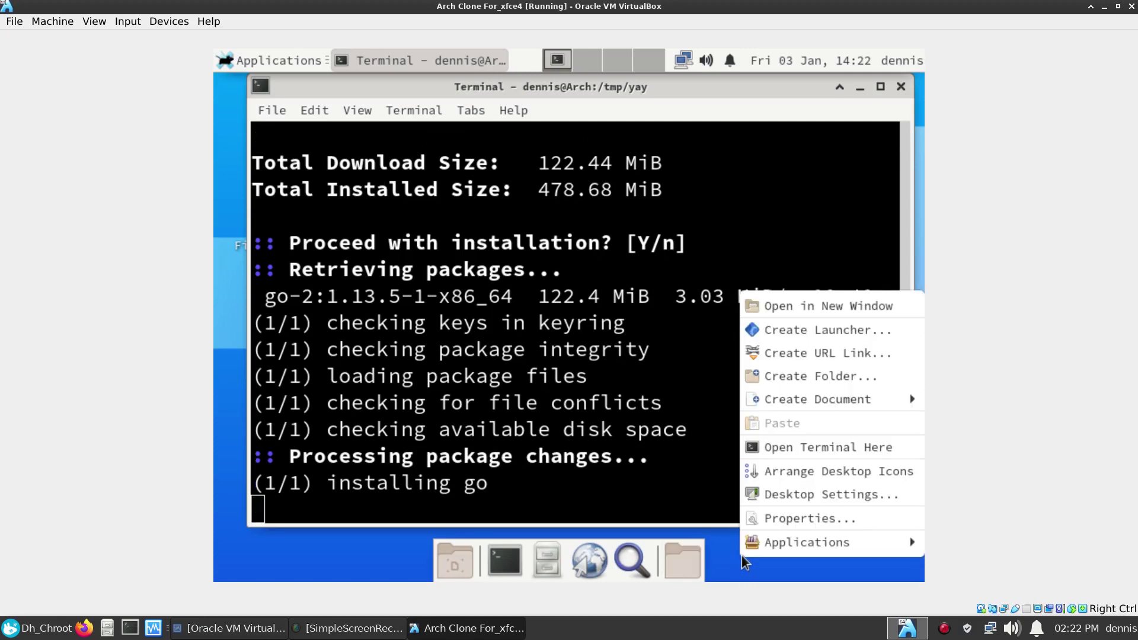
Open Xfce Display settings and apply a 1280x800 screen resolution.
left_click(672, 507)
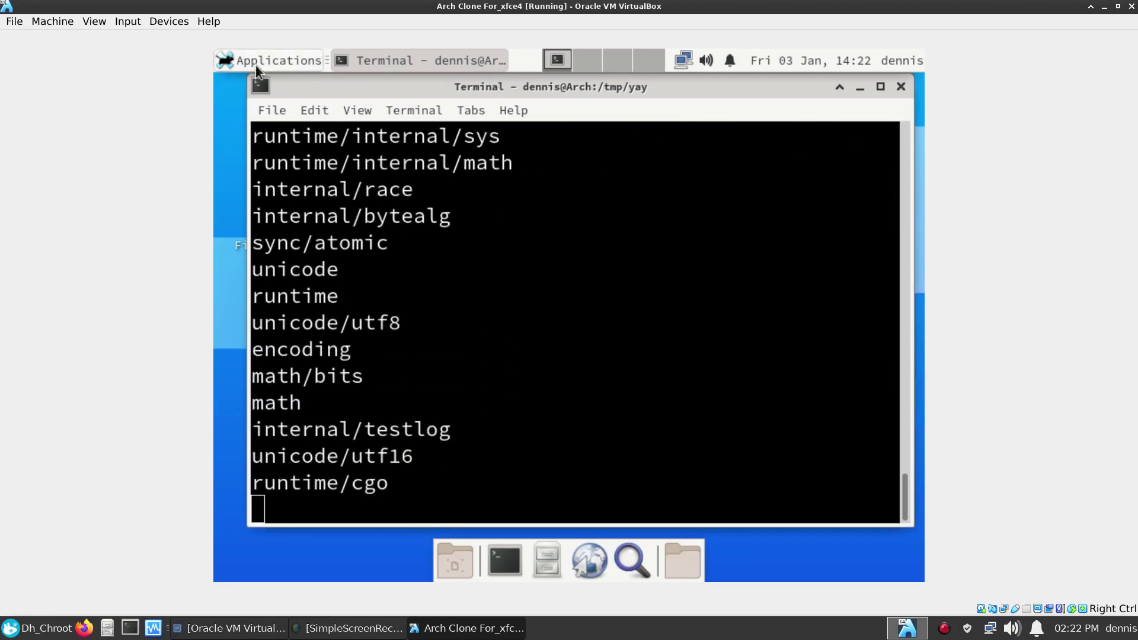
left_click(256, 66)
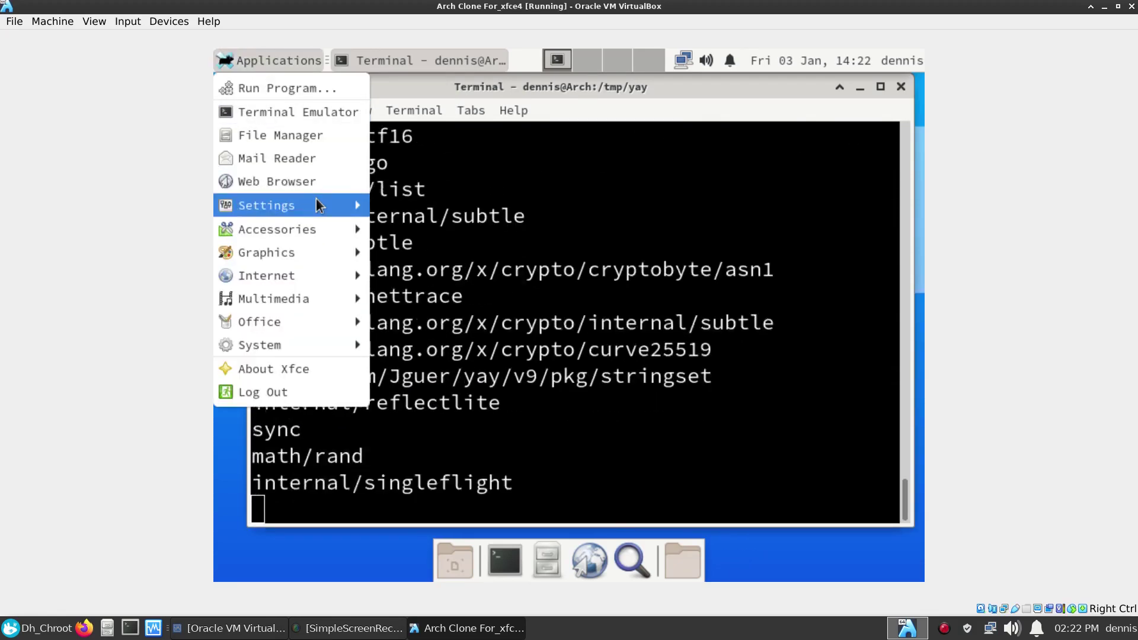
mouse_move(316, 198)
left_click(483, 245)
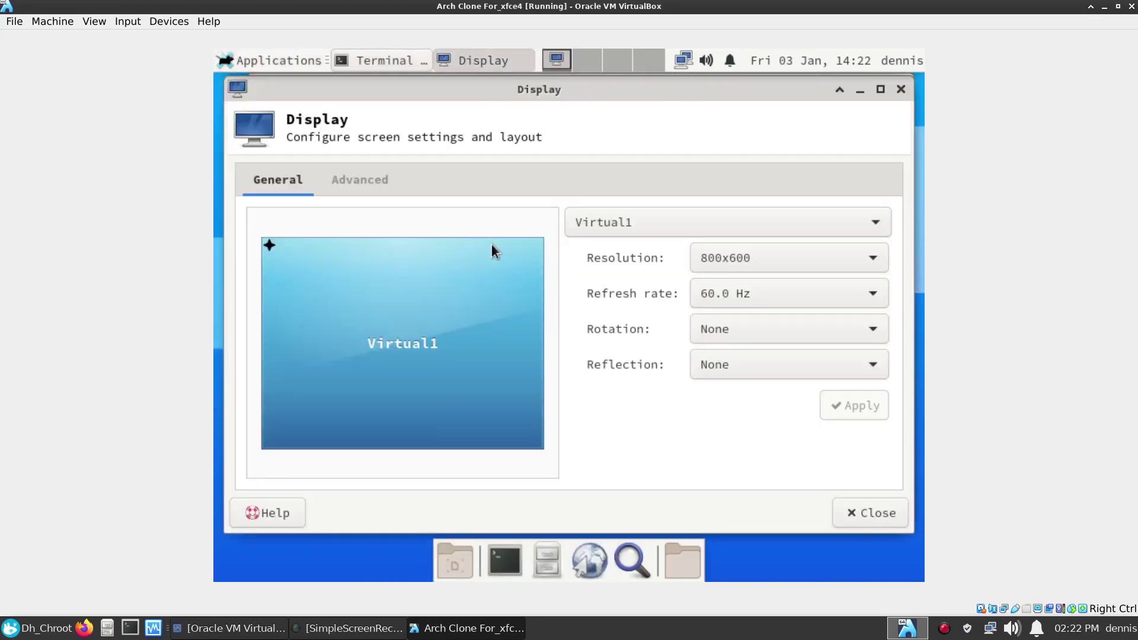
left_click(875, 258)
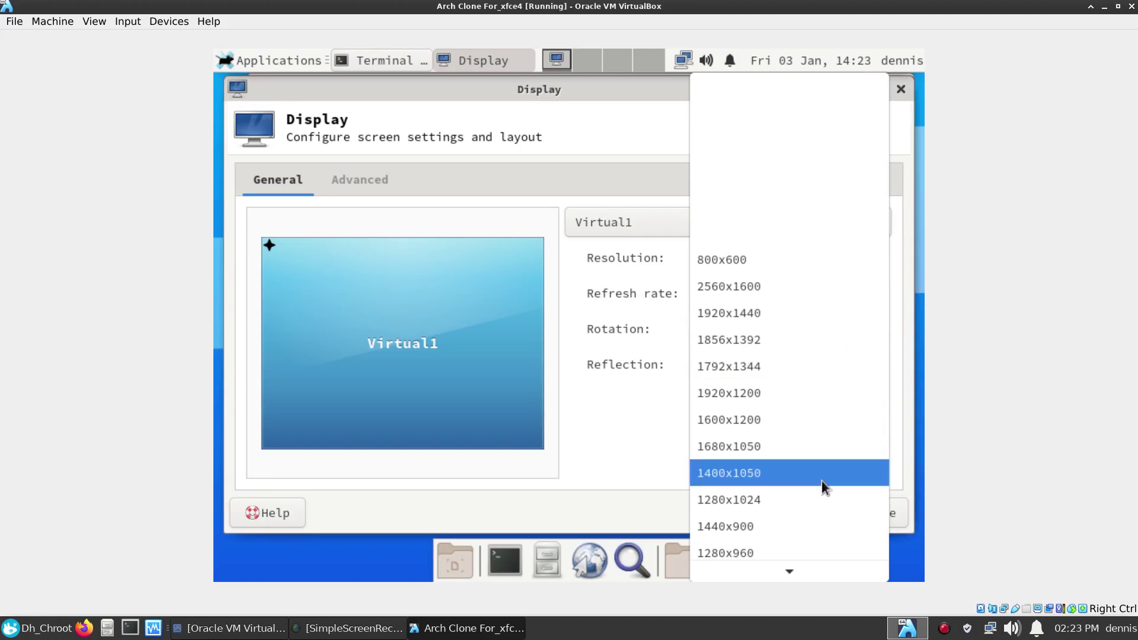
scroll(802, 518, "down", 1)
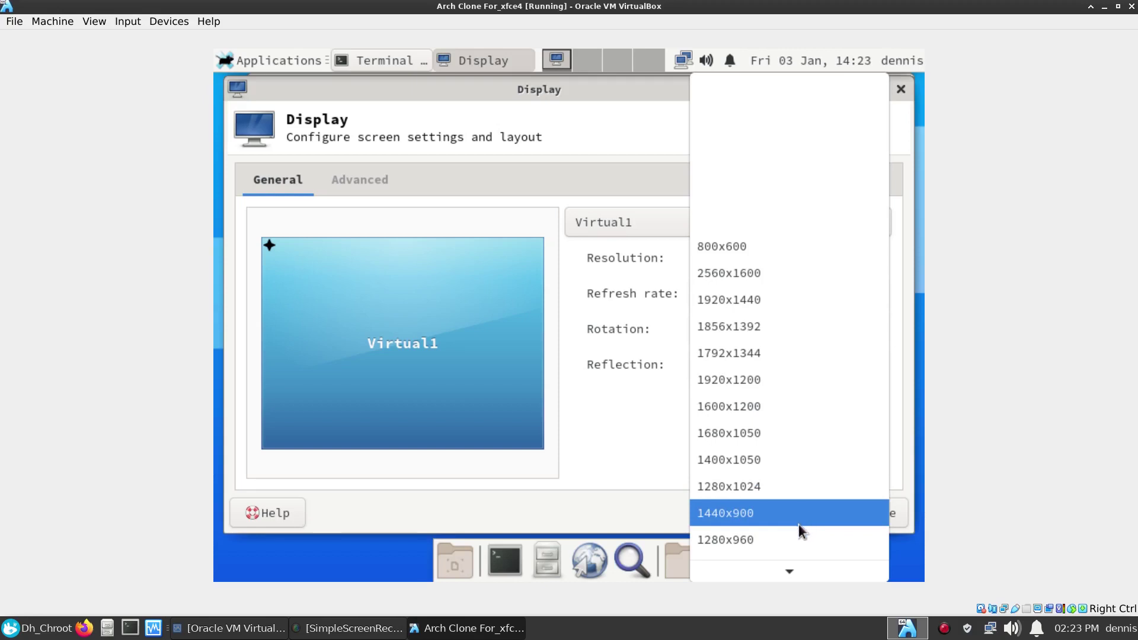
scroll(798, 524, "down", 6)
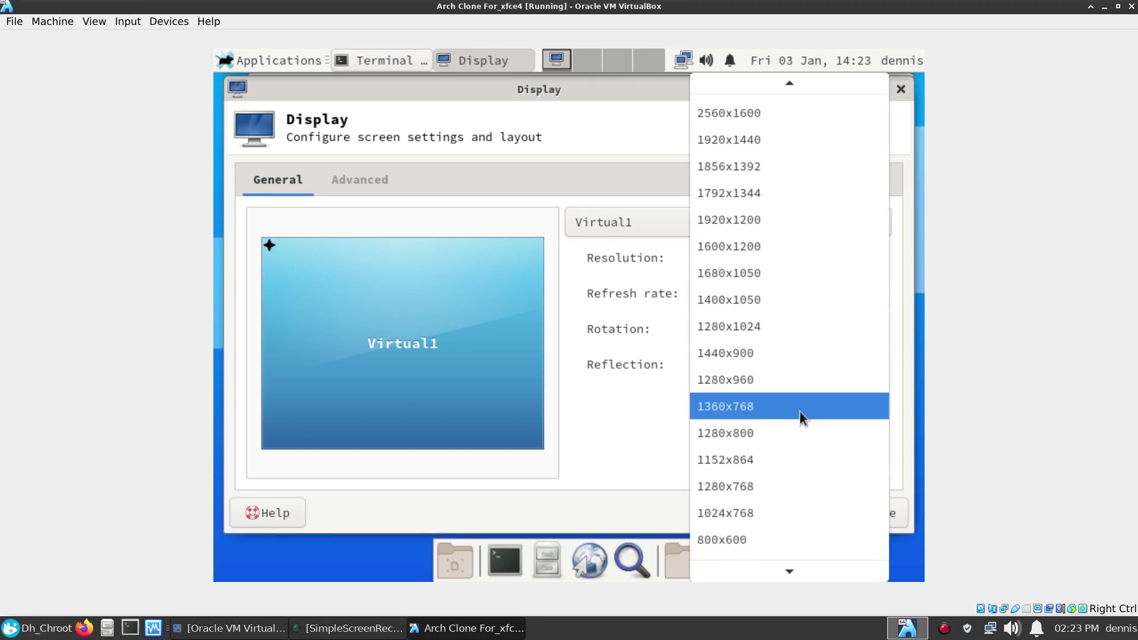
left_click(774, 436)
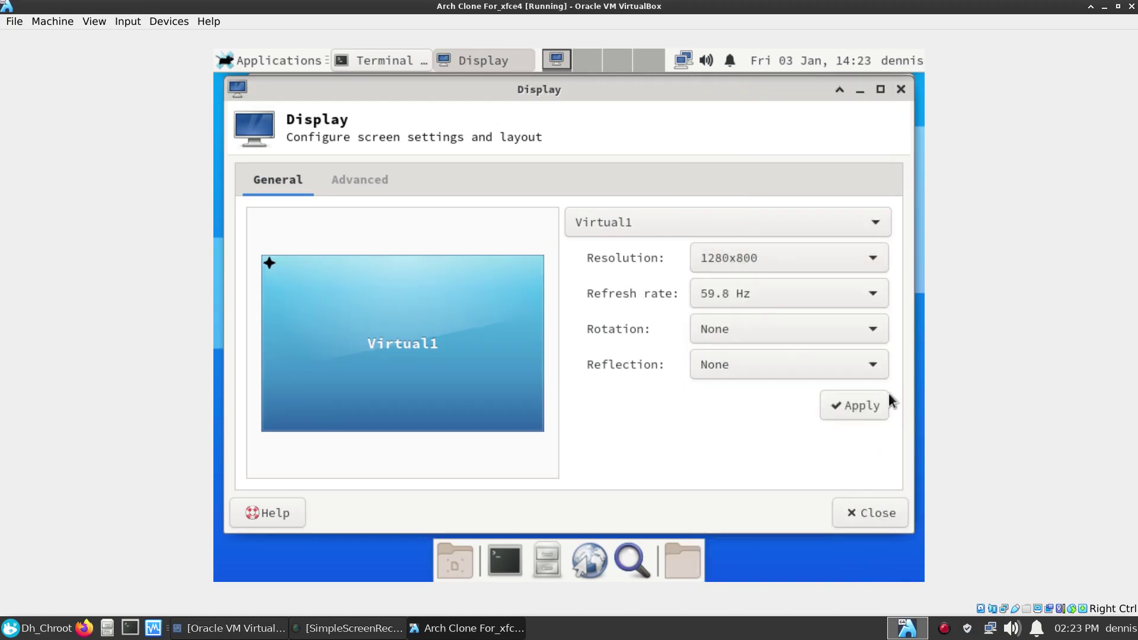
left_click(838, 407)
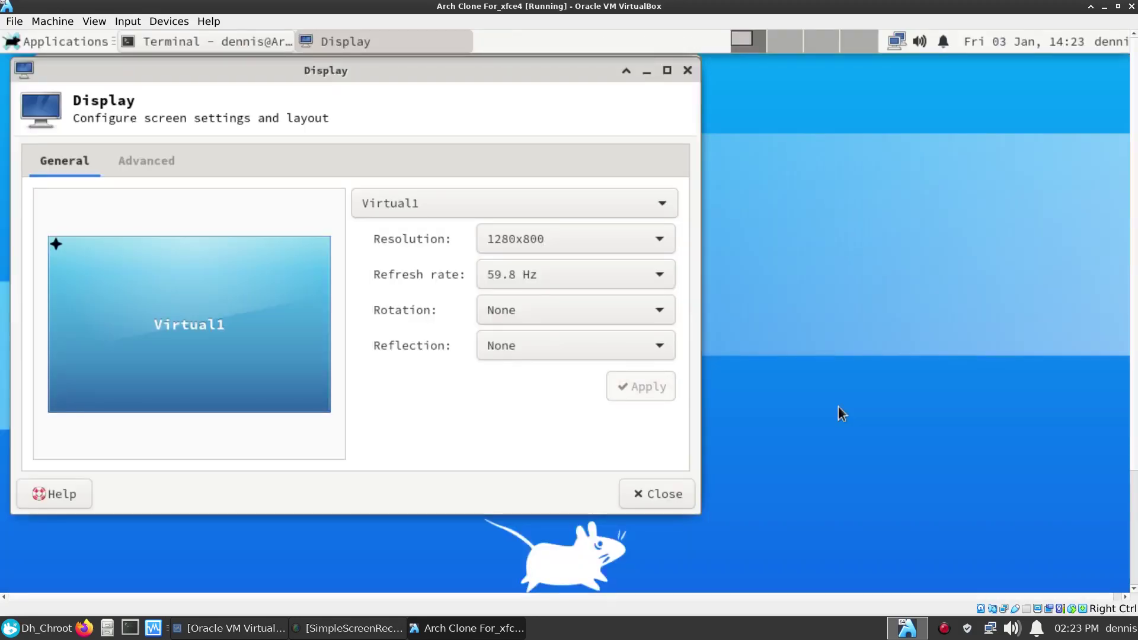
left_click_drag(1135, 320, 1132, 216)
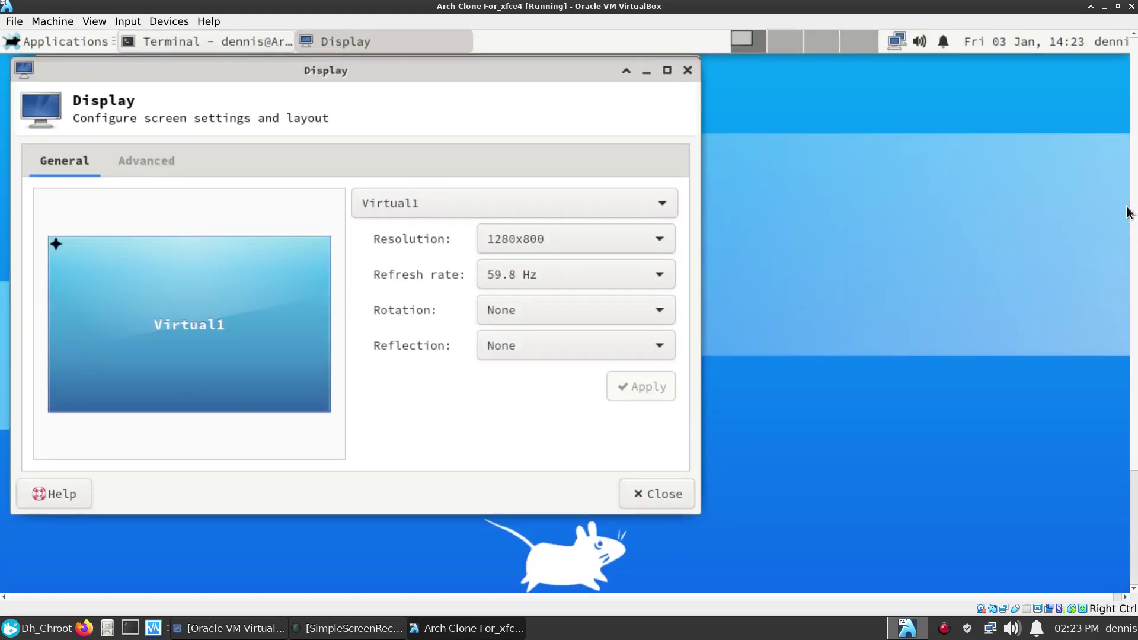
Try 1152x864, then apply 1024x768 and close Display settings.
left_click(645, 245)
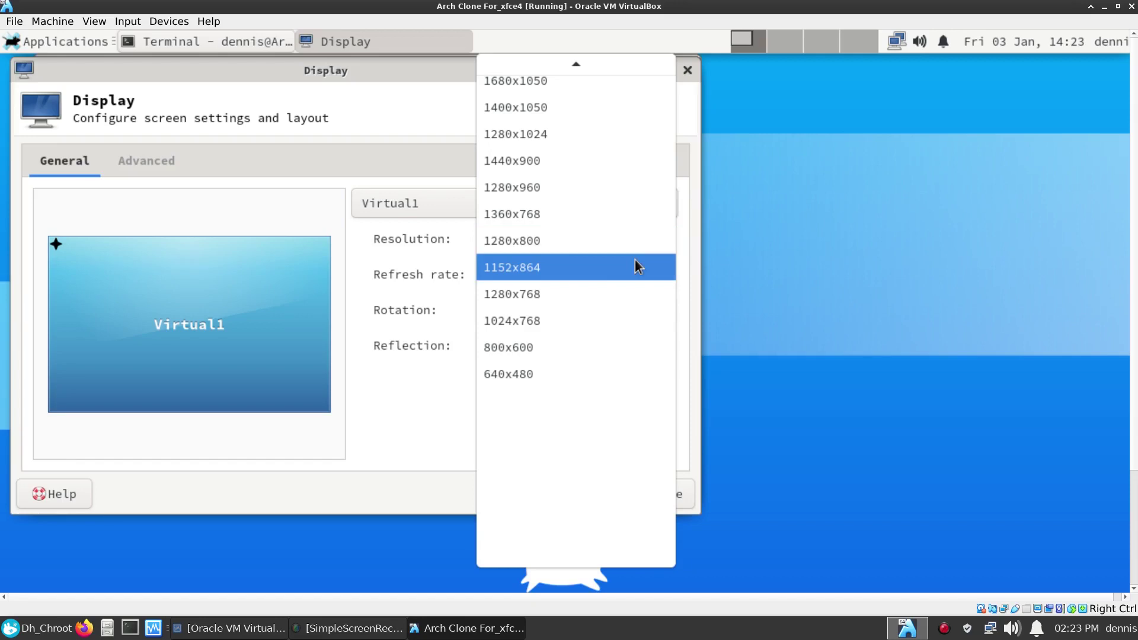
left_click(635, 264)
left_click(646, 386)
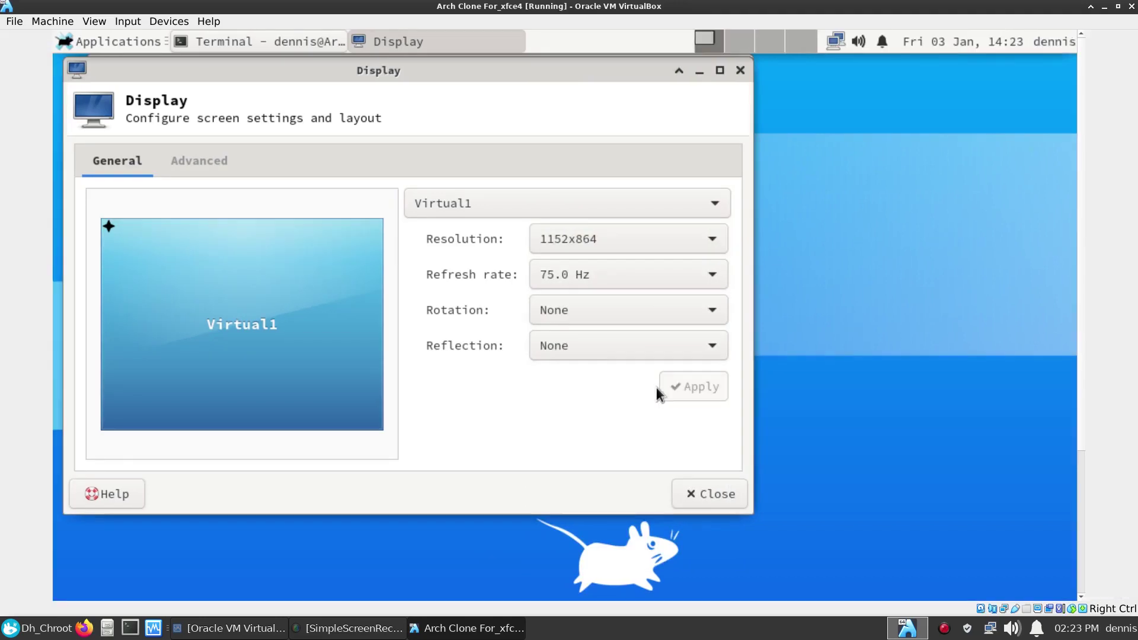
left_click(647, 241)
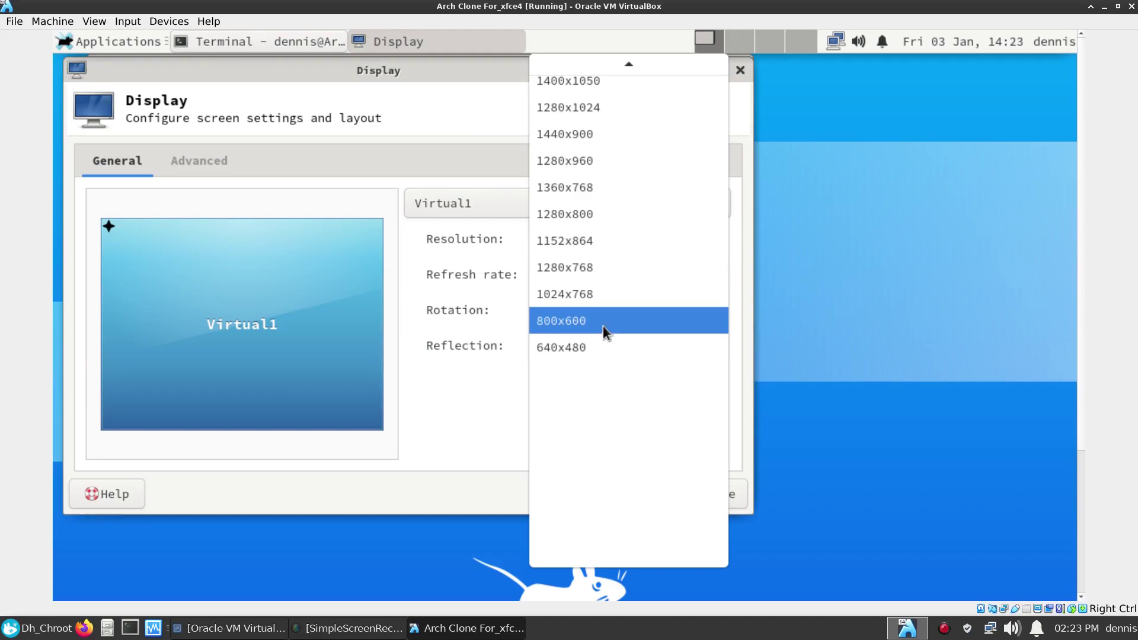
left_click(592, 291)
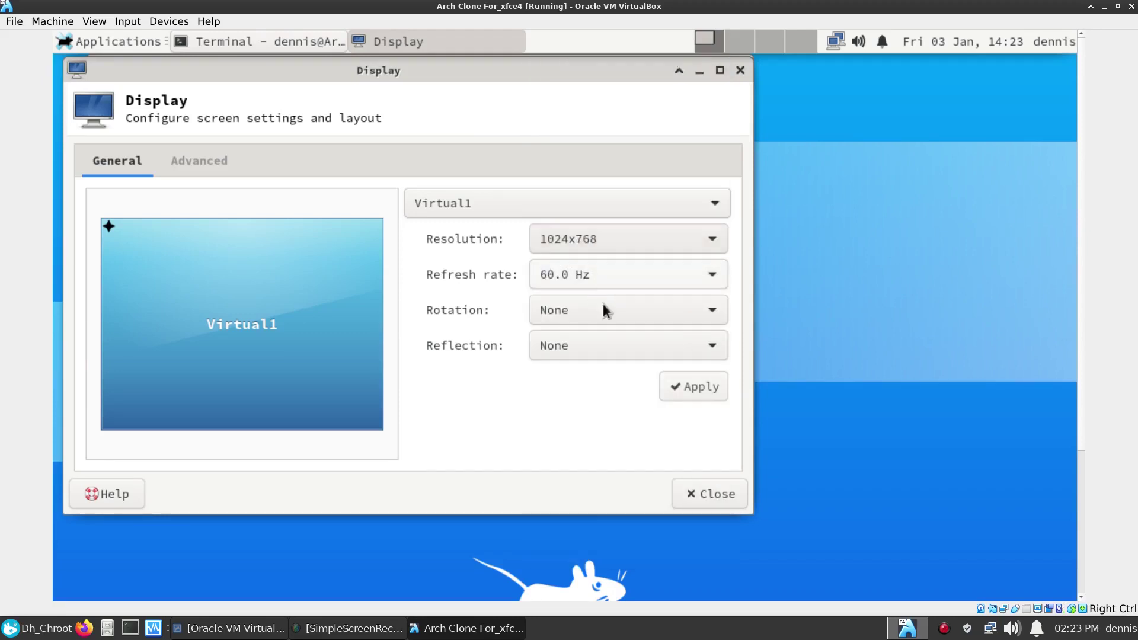
left_click(686, 375)
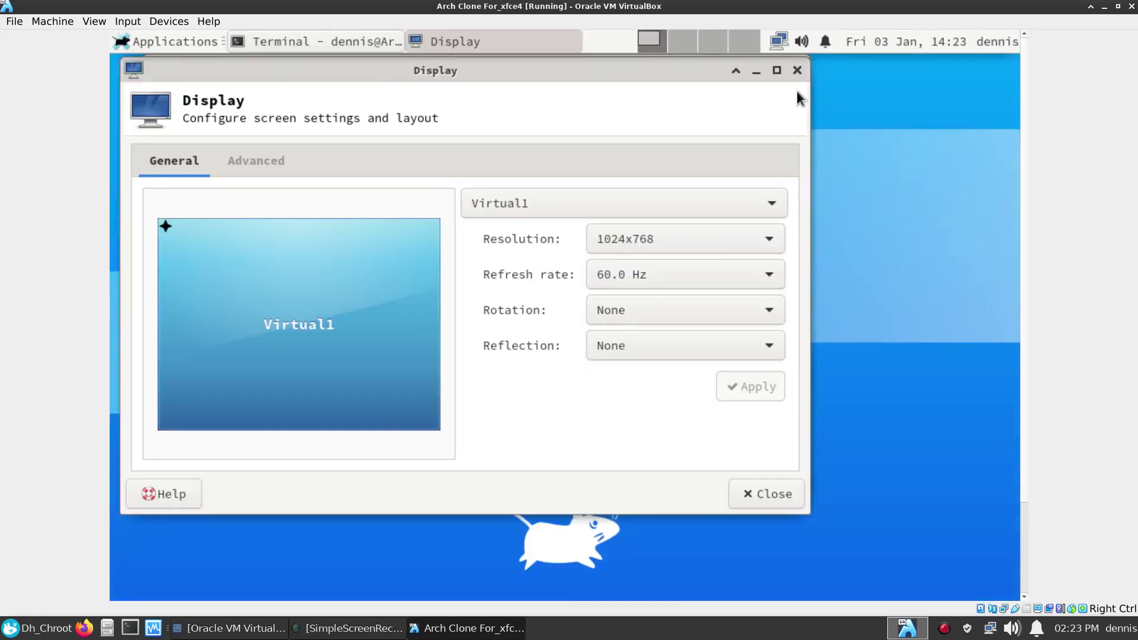
left_click(796, 71)
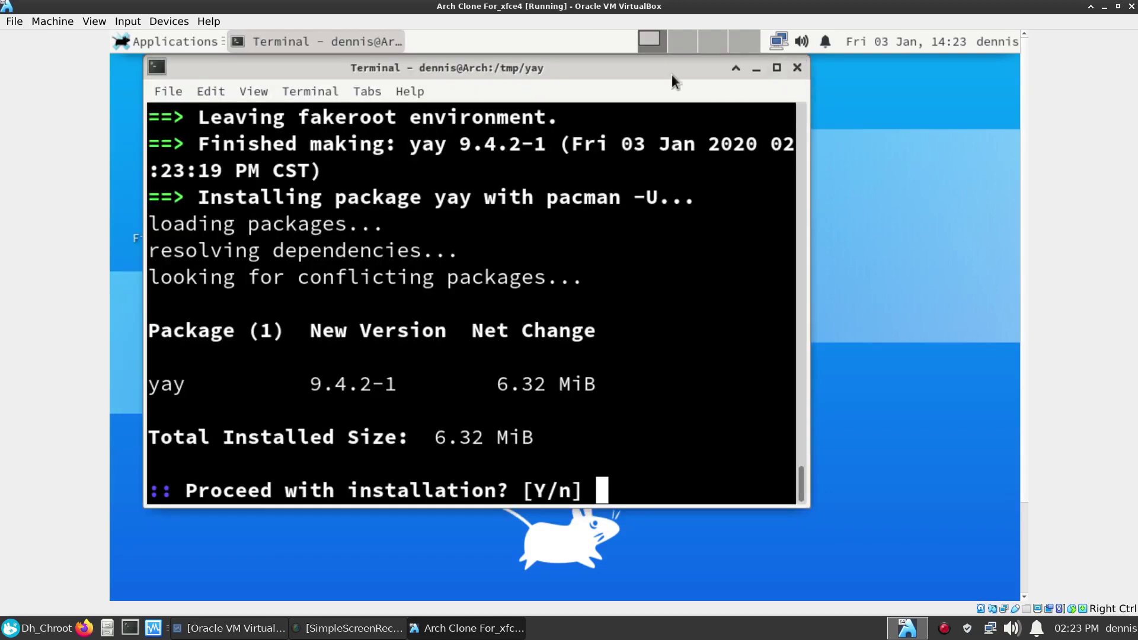
Confirm the yay package installation, then run yay -S pamac-aur.
left_click_drag(704, 79, 834, 106)
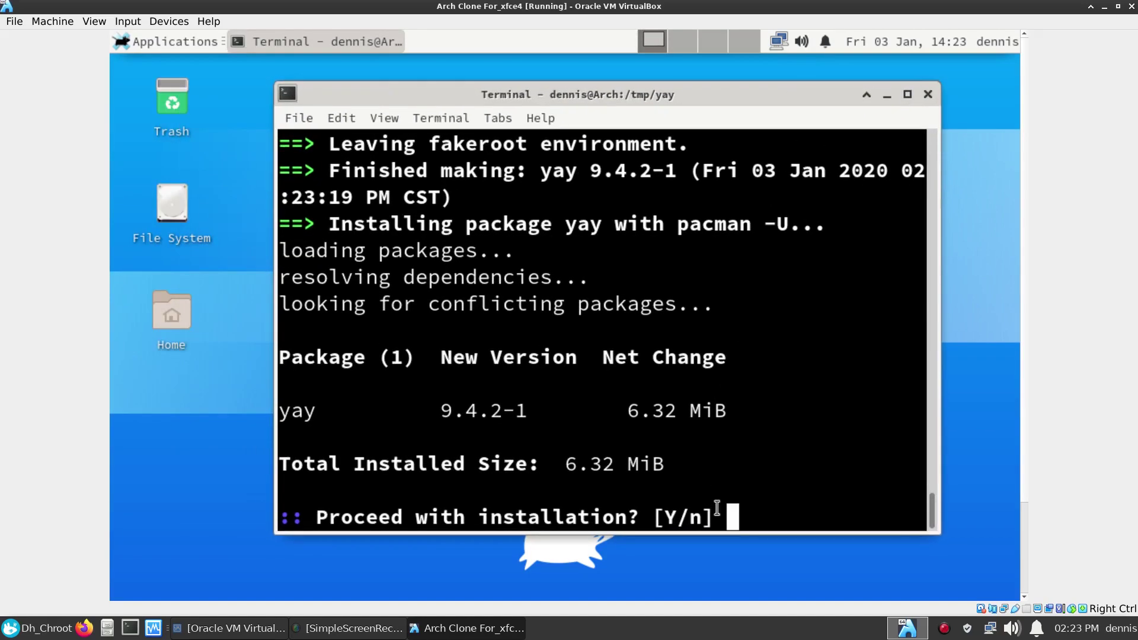
key("Return")
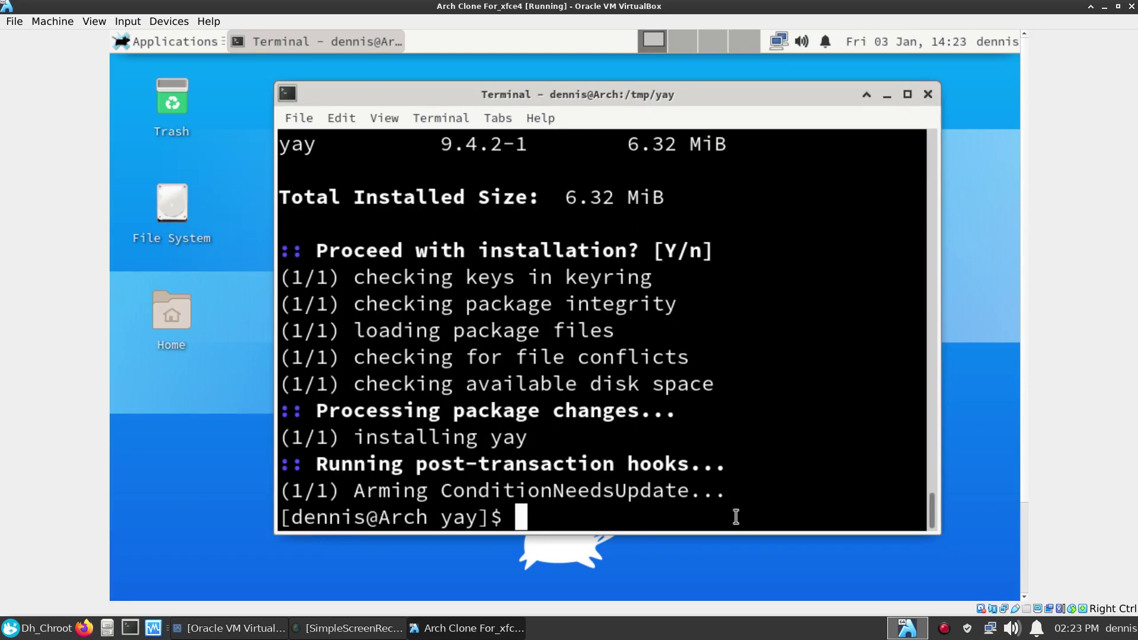
type("yay")
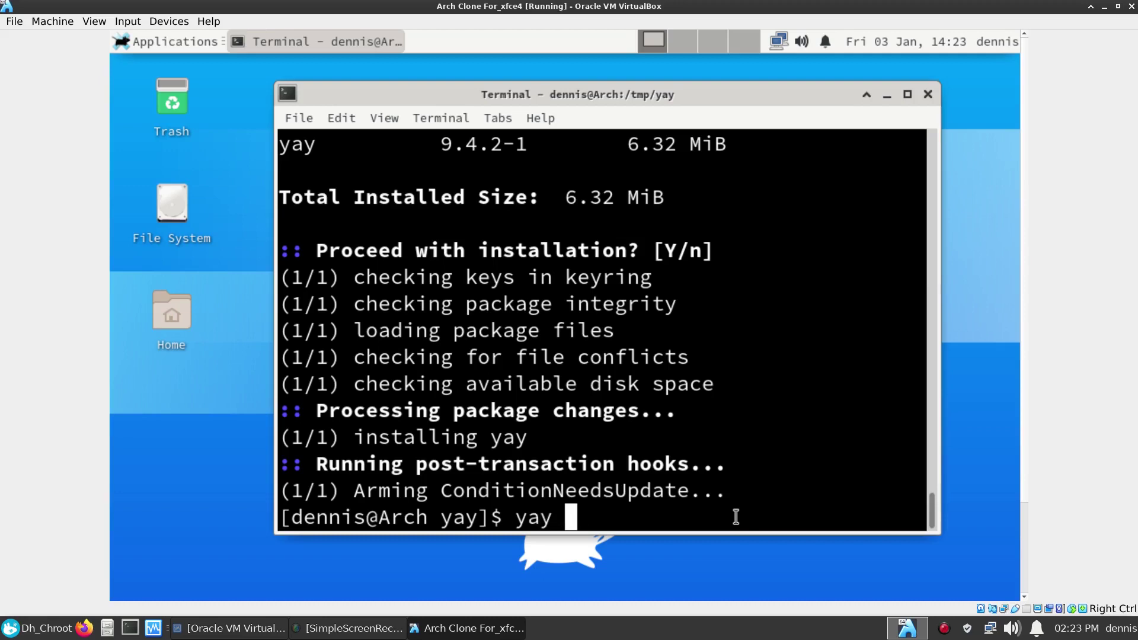
type(" -S")
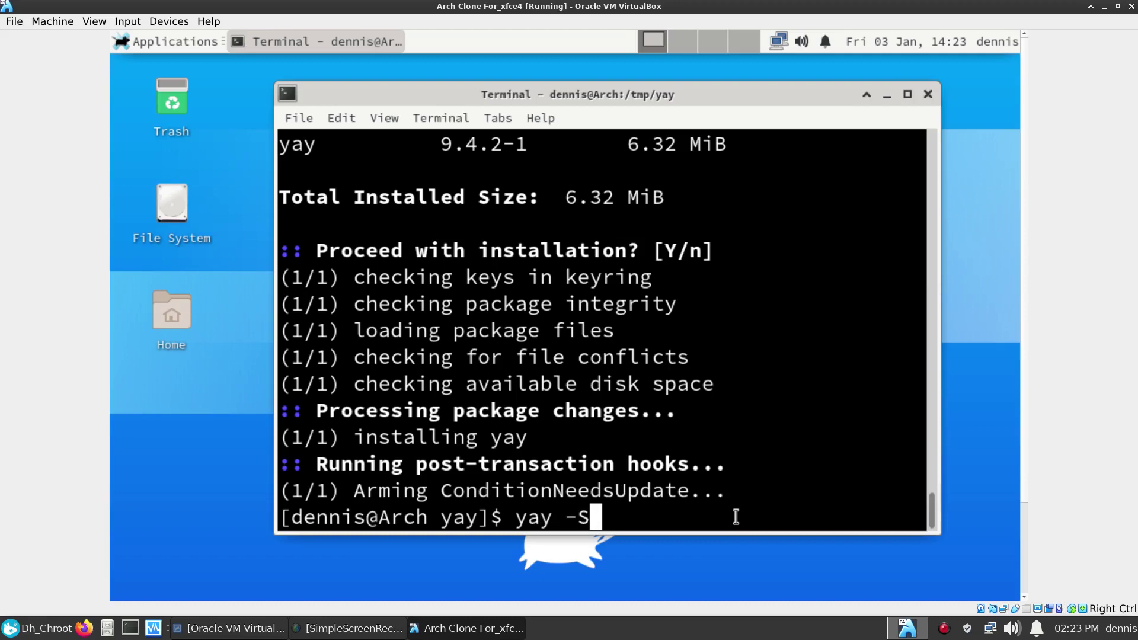
type(" p")
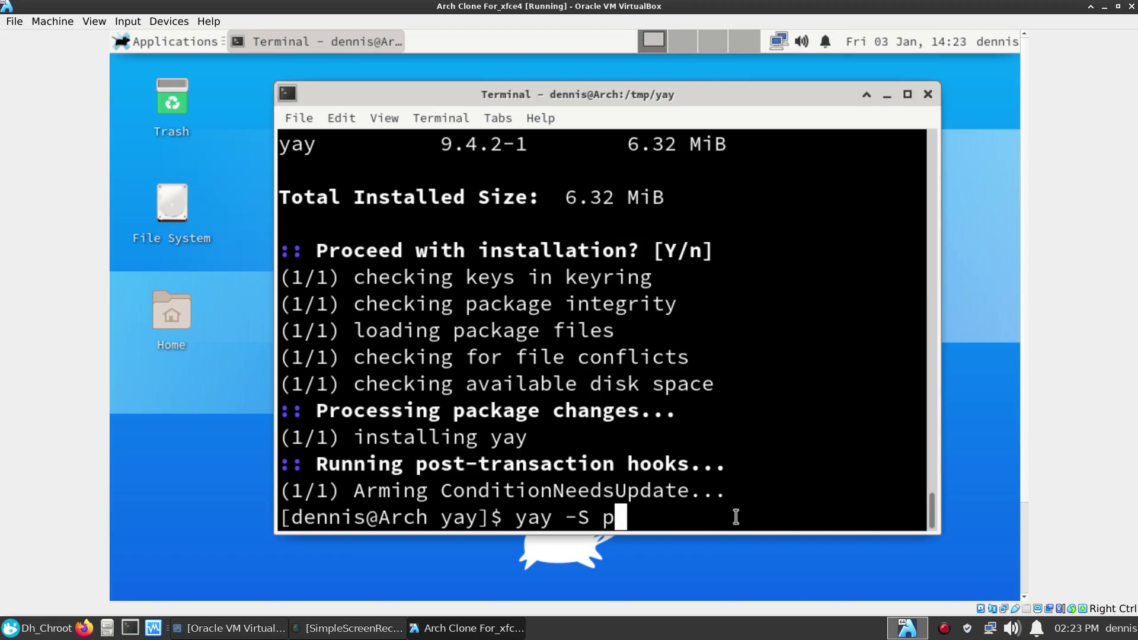
type("amac")
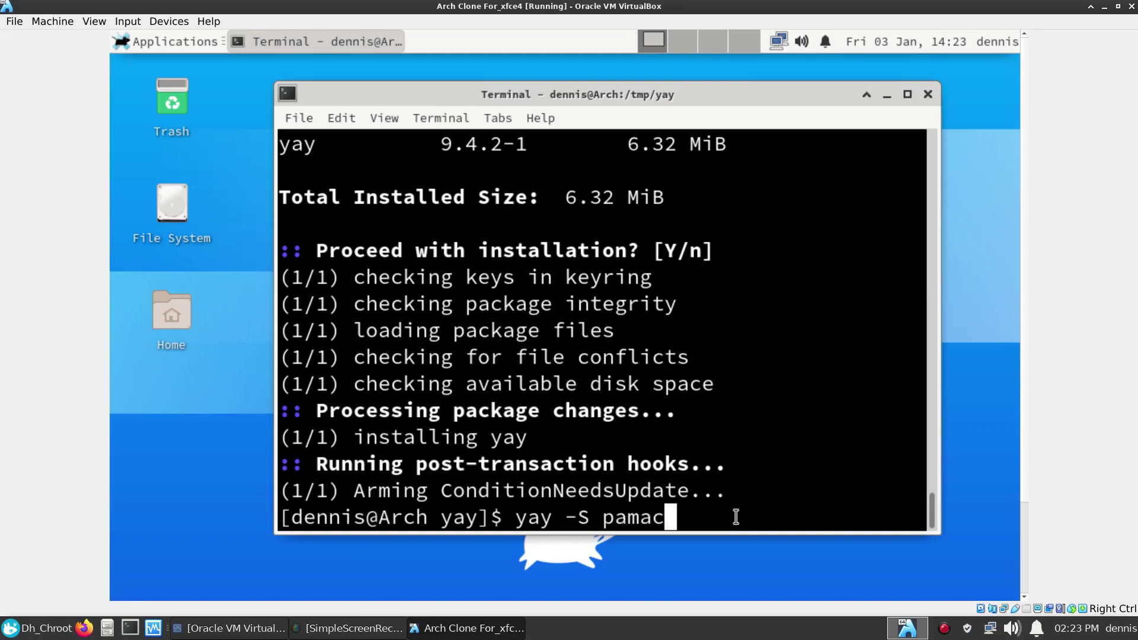
type("-aur")
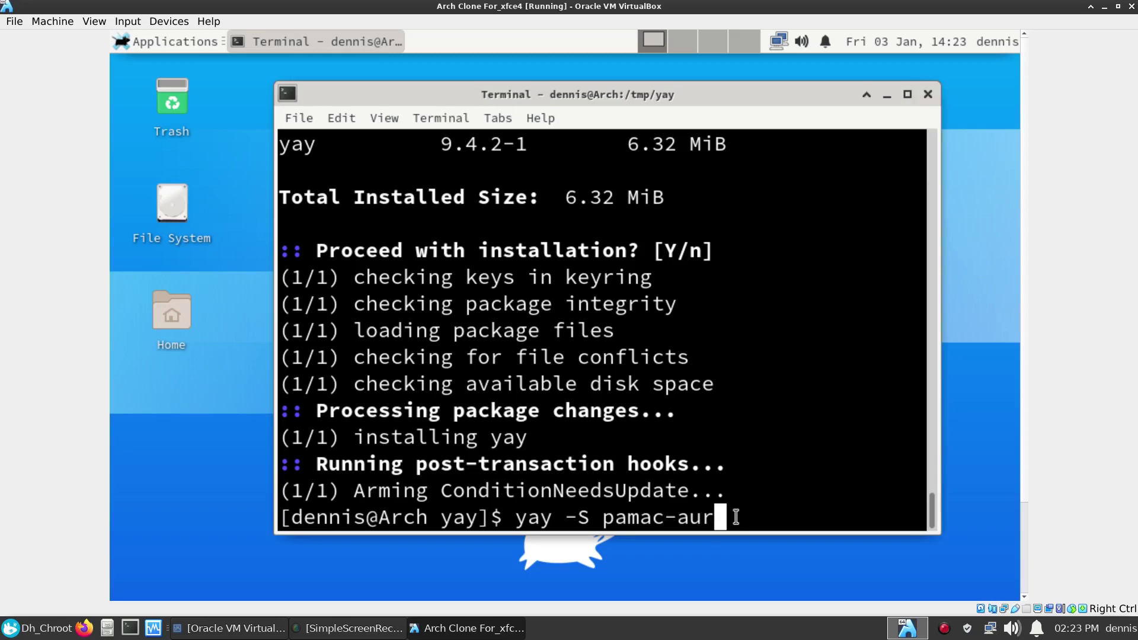
key("Return")
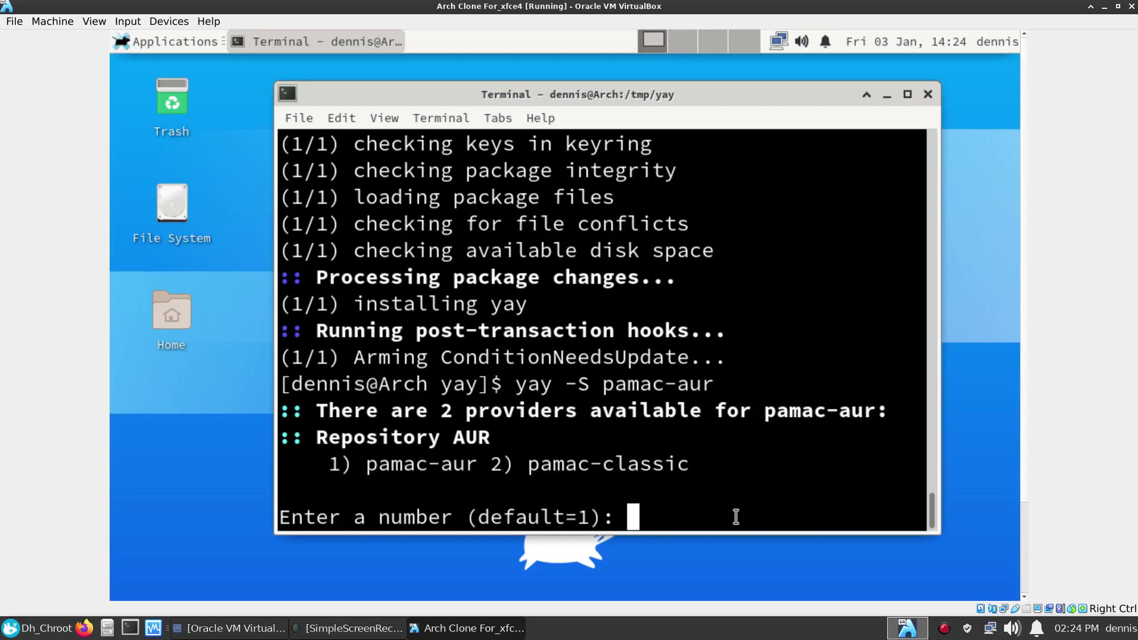
Pick provider 1 (pamac-aur), keep the default ttf-font, answer y to removing make dependencies, and n to diffs.
type("1")
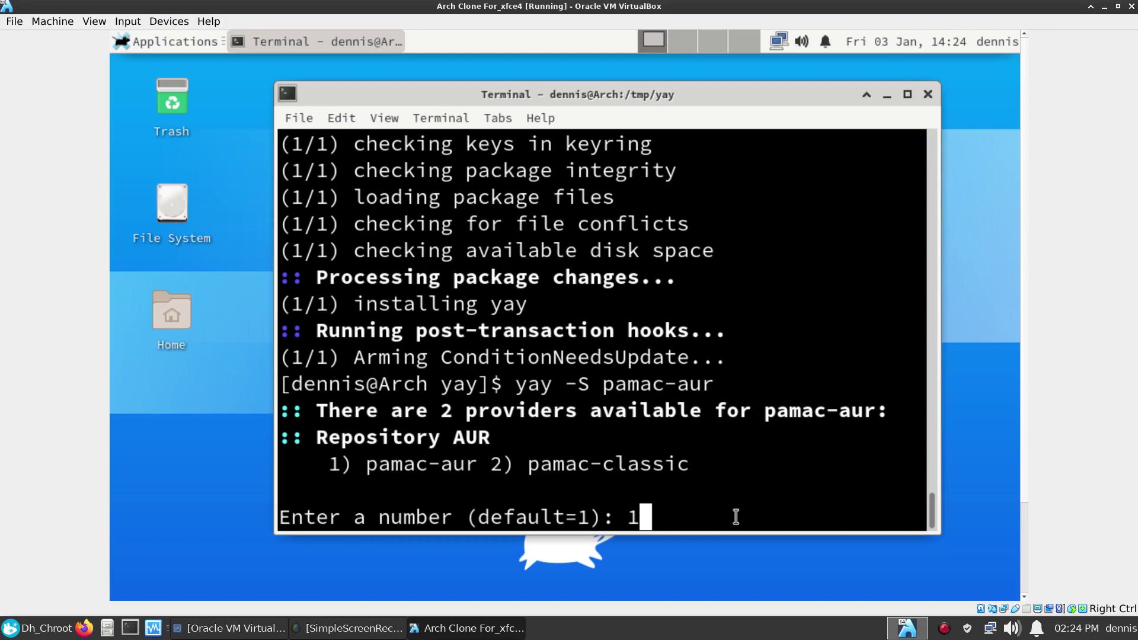
key("Return")
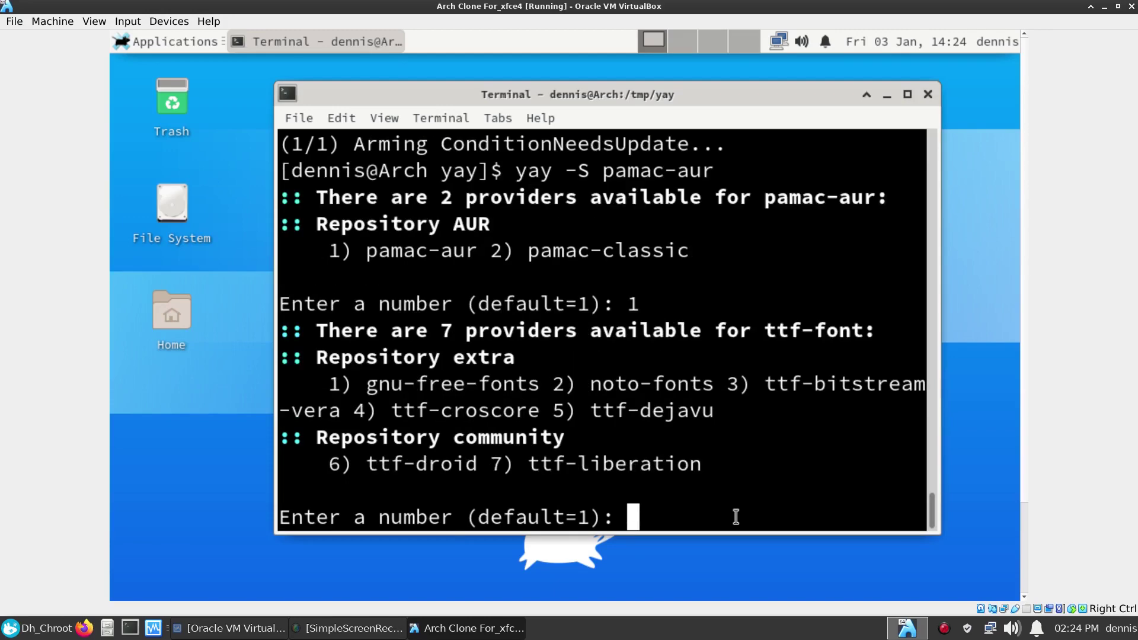
key("Return")
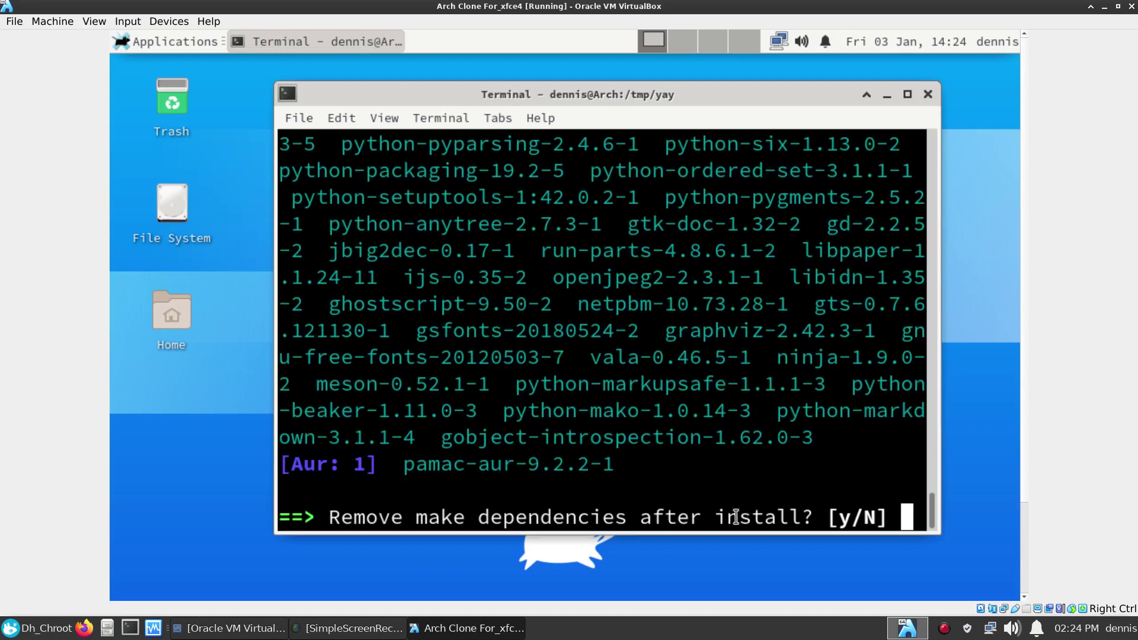
type("y")
key("Return")
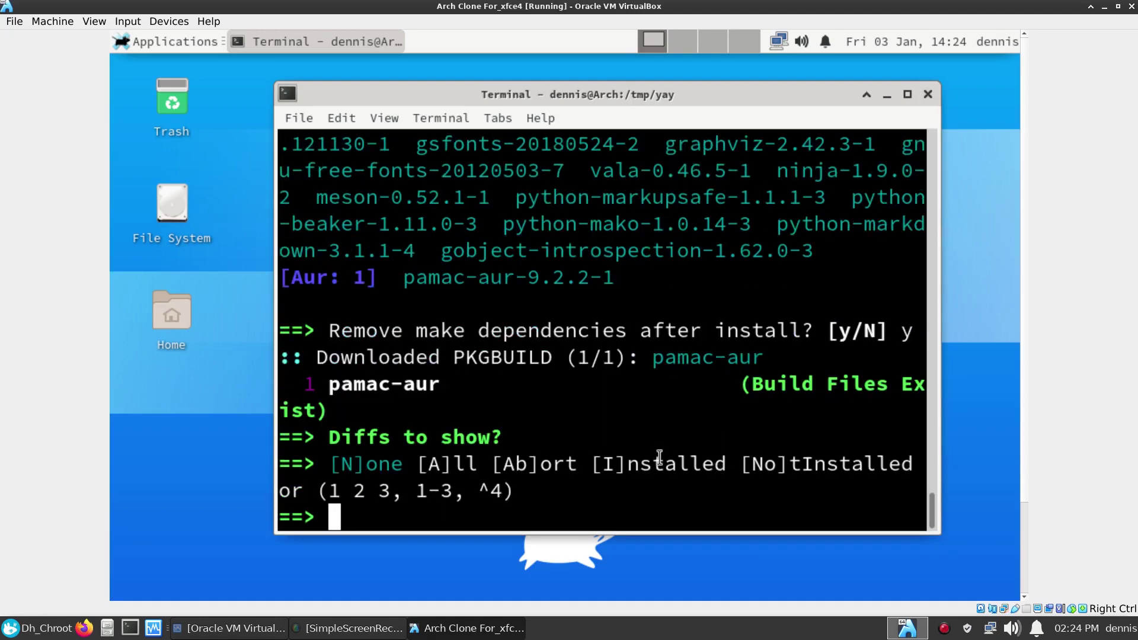
type("n")
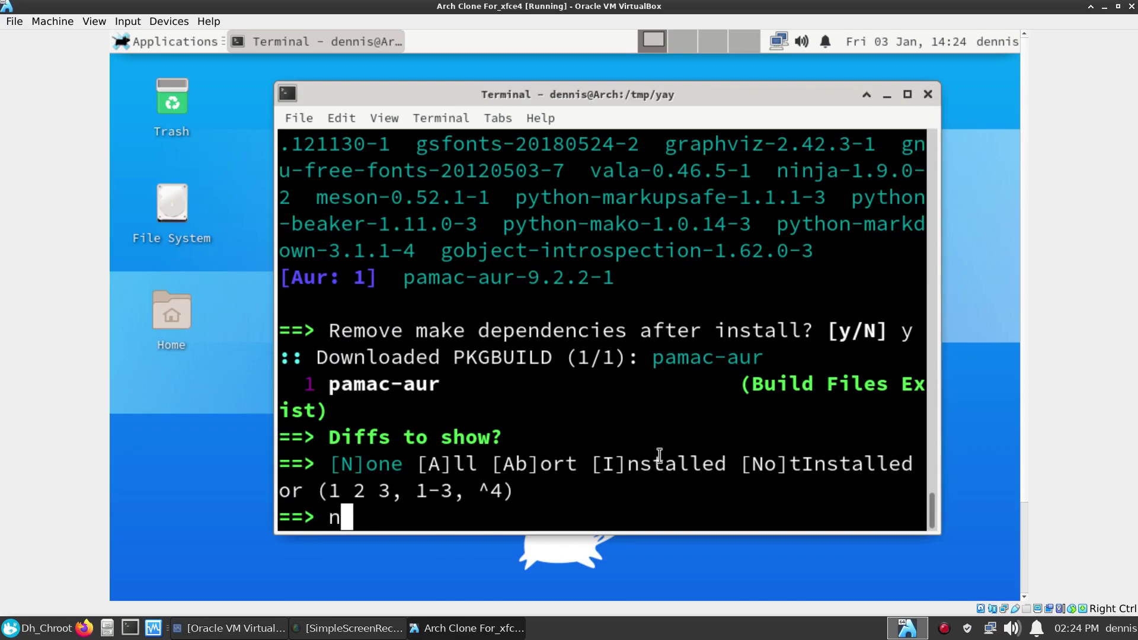
key("Return")
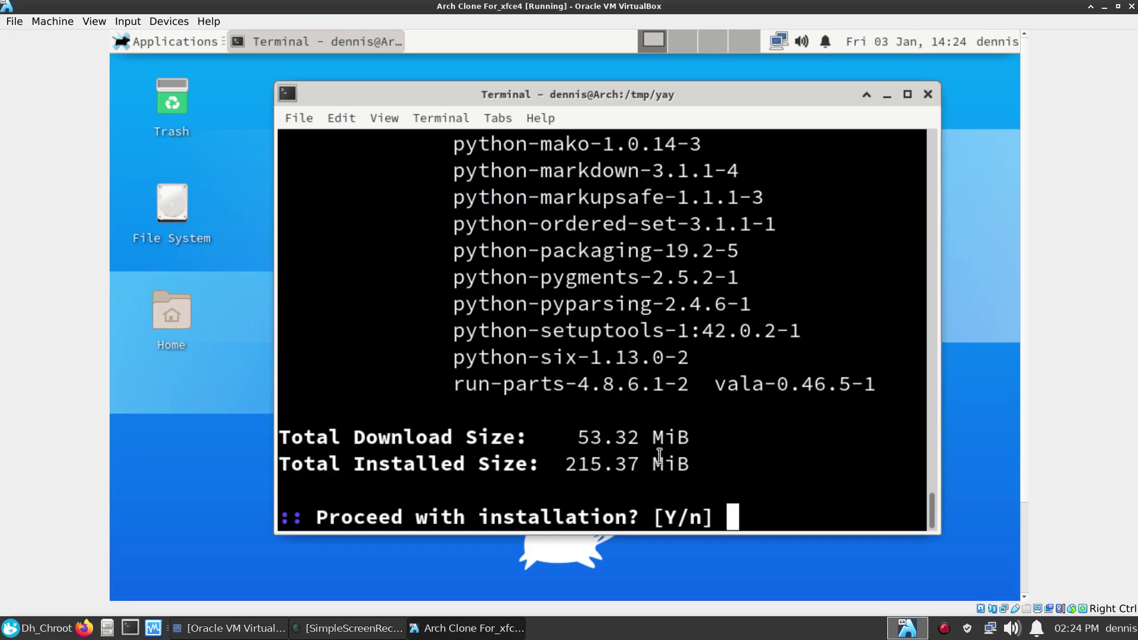
Answer Y to proceed, installing all 40 pamac-aur dependency packages.
key("Return")
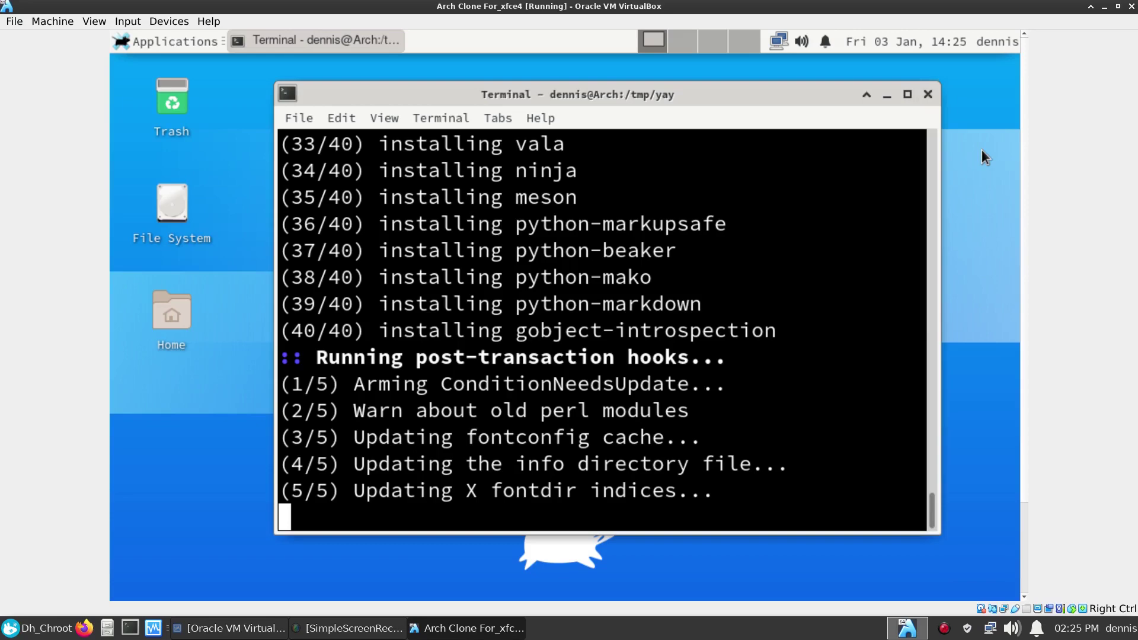
Change the panel clock's Format to the 12-hour '02:25 PM' style in its Properties.
right_click(943, 46)
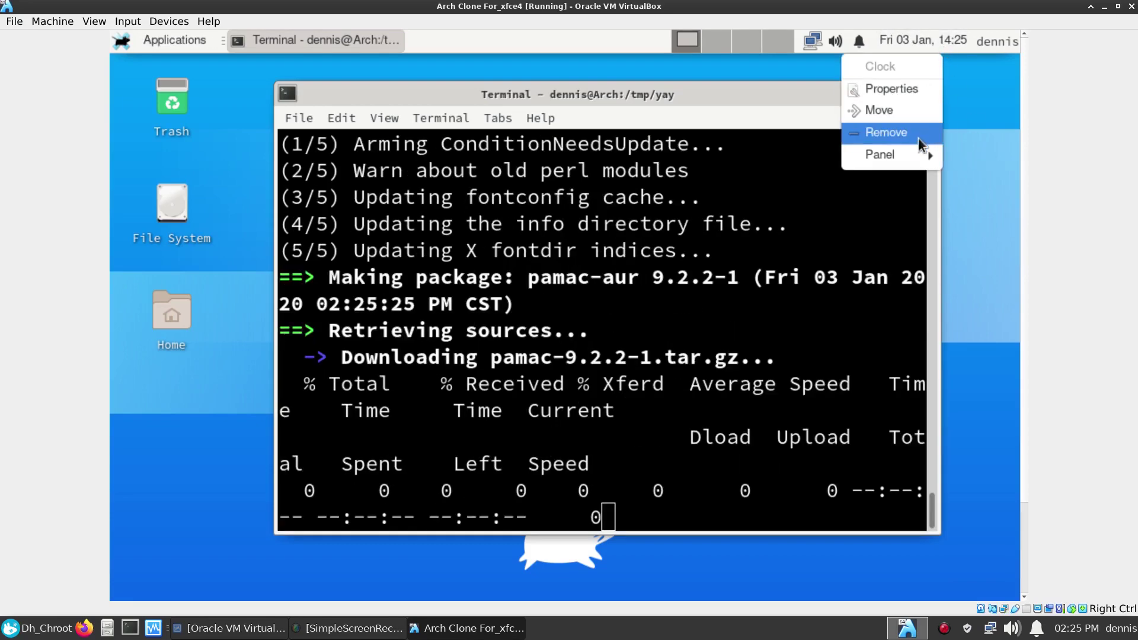
left_click(910, 90)
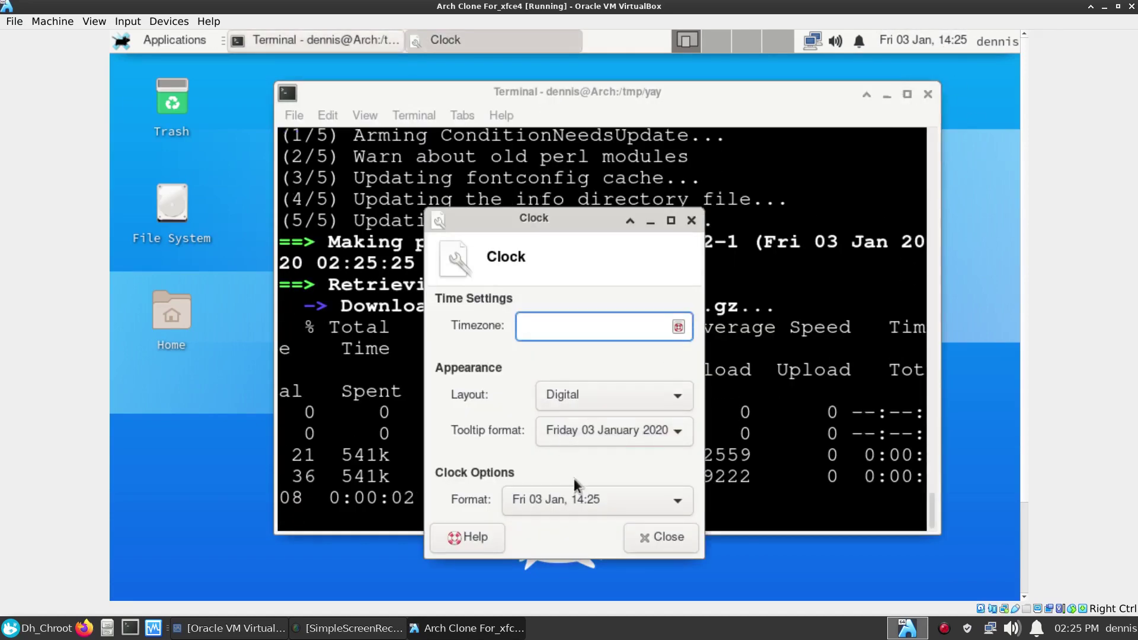
left_click(666, 503)
left_click(667, 505)
left_click(666, 506)
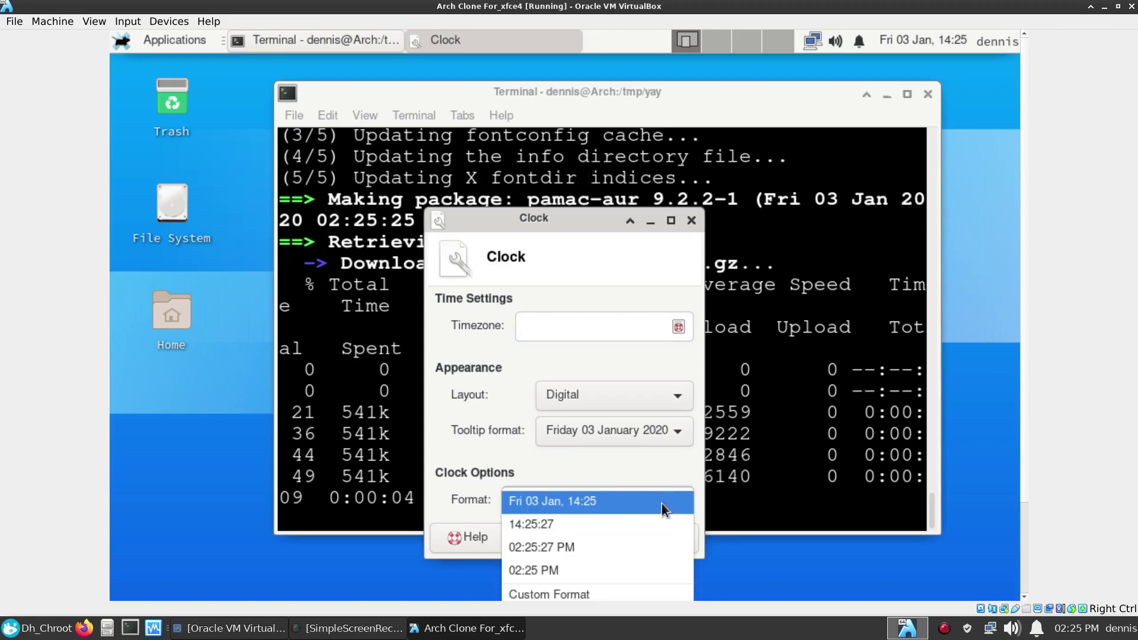
left_click(634, 572)
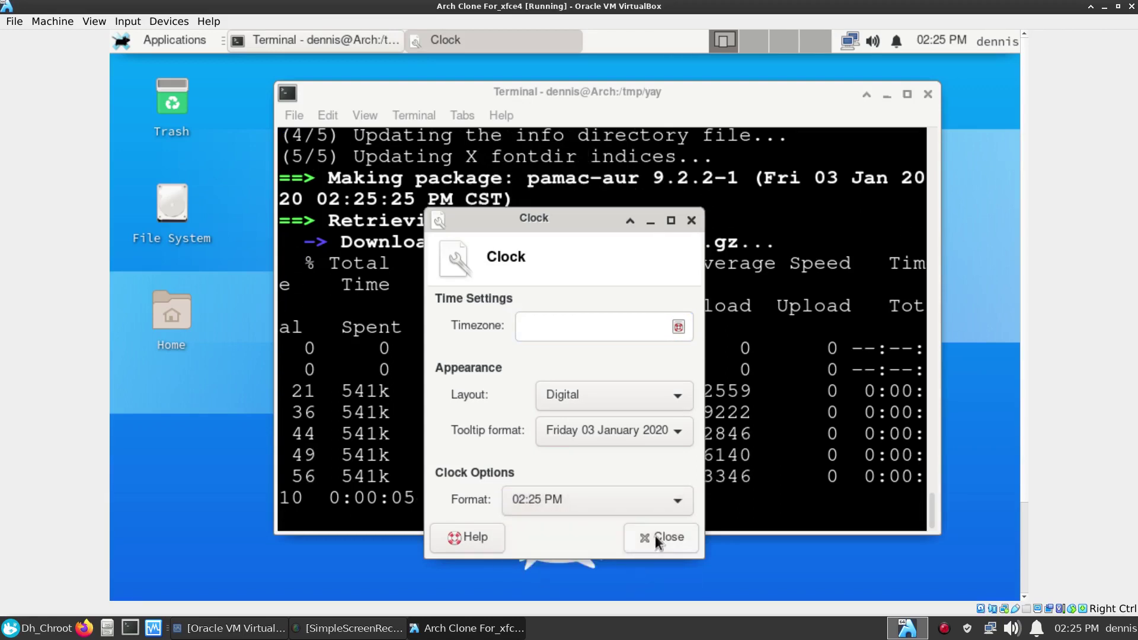
left_click(655, 536)
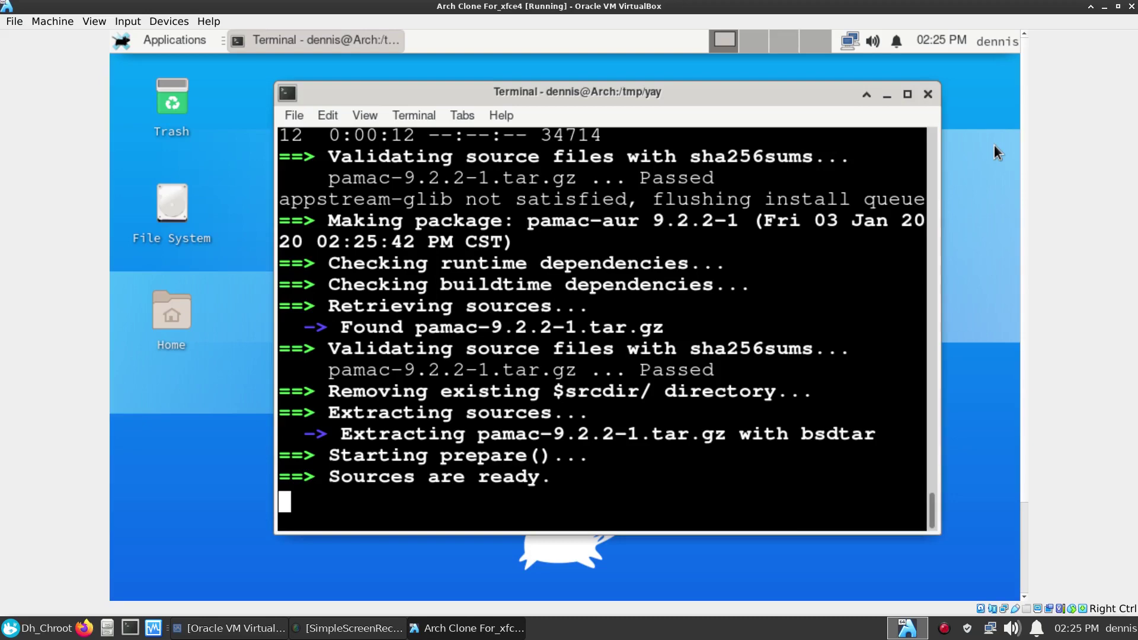
Confirm installation of the built pamac-aur 9.2.2-1 package and let makepkg finish.
left_click_drag(807, 95, 749, 95)
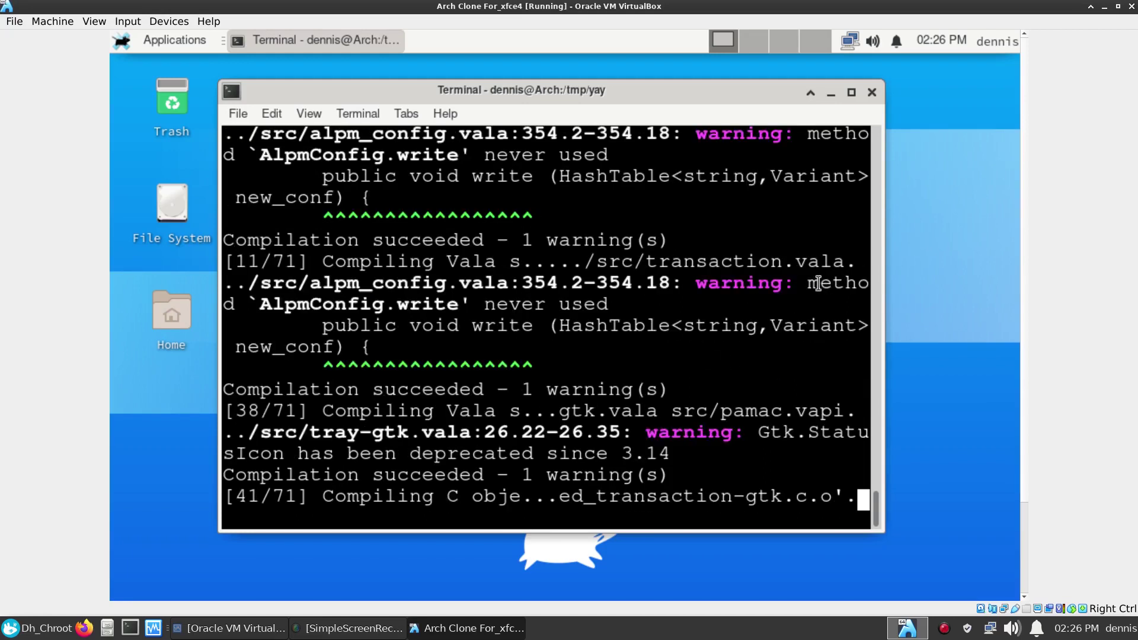
left_click_drag(260, 305, 771, 305)
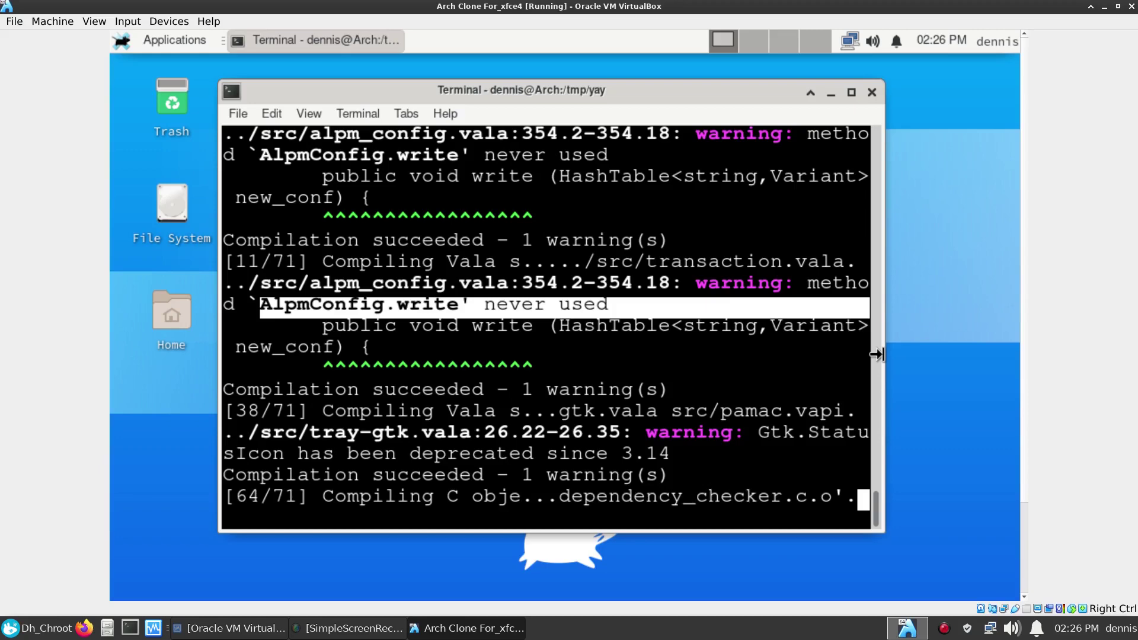
left_click_drag(747, 437, 671, 392)
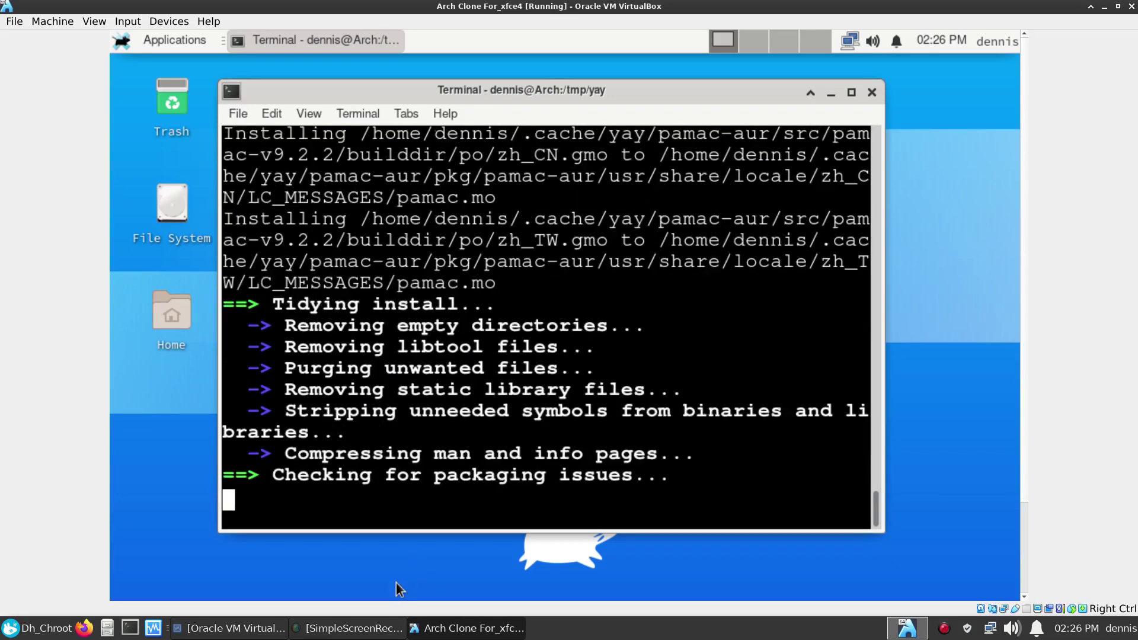
key("Return")
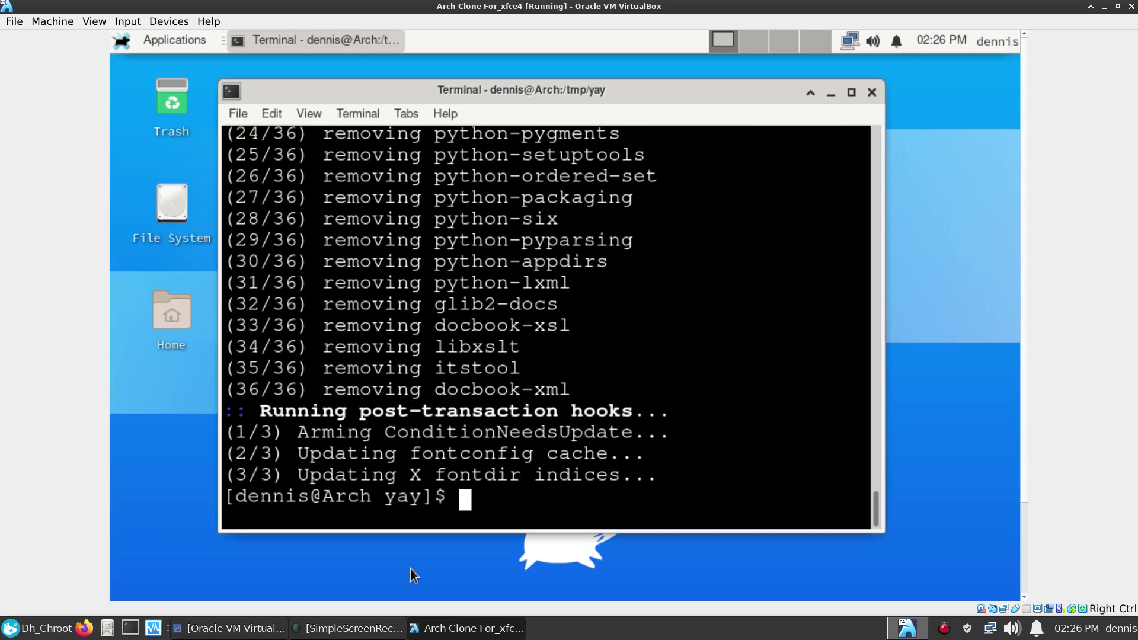
Close the terminal and launch Add/Remove Software (Pamac Manager) from System applications.
left_click(872, 94)
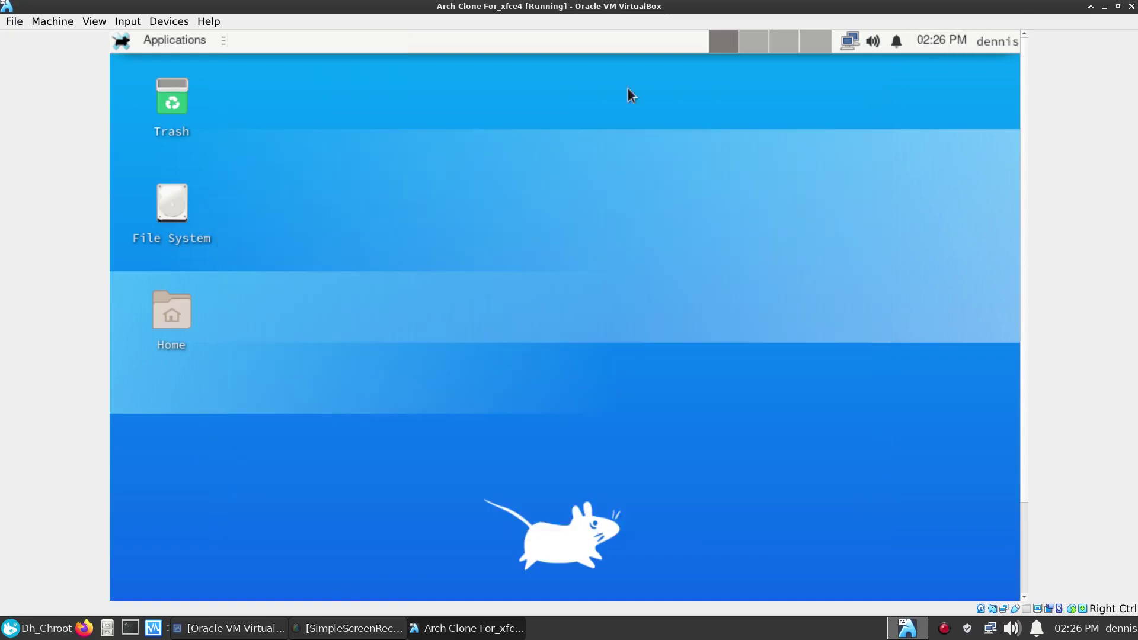
left_click(168, 39)
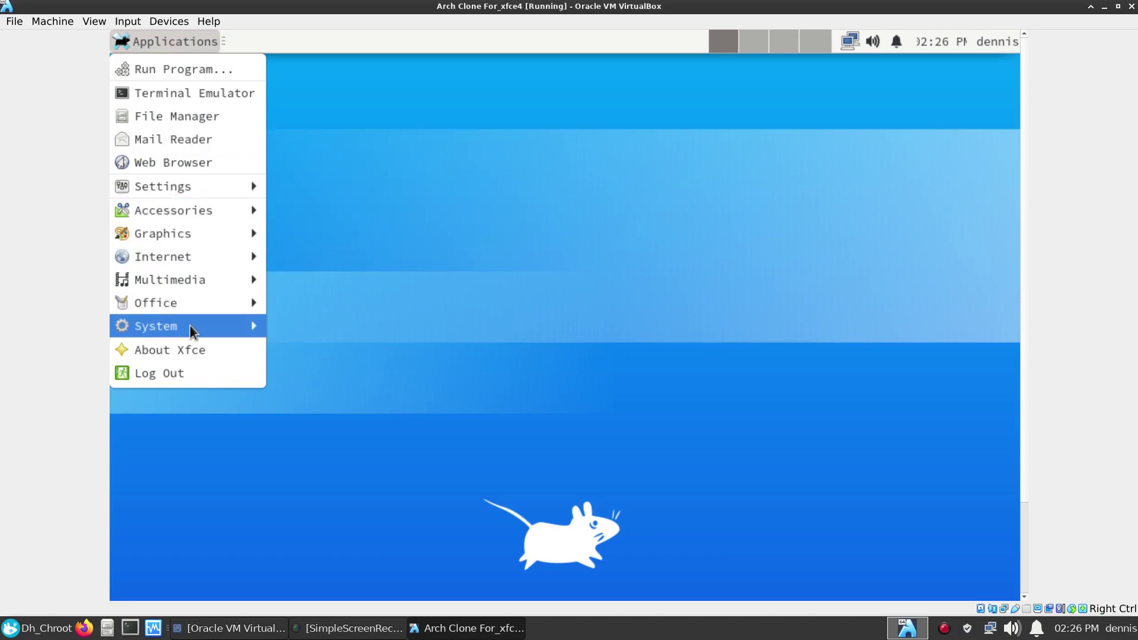
mouse_move(191, 329)
left_click(359, 347)
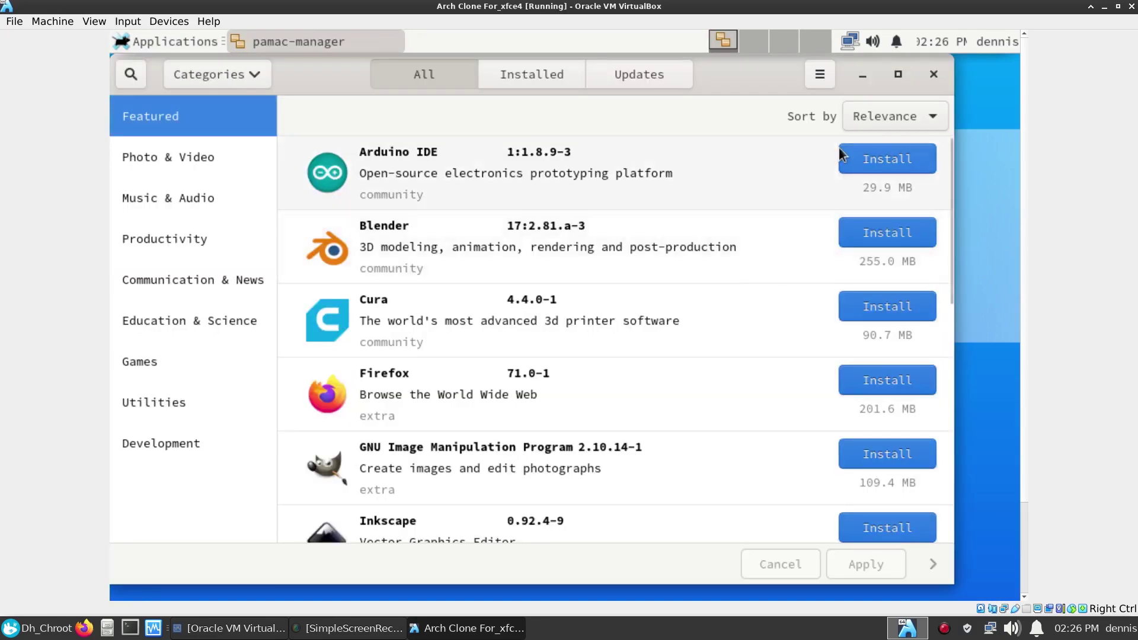
left_click(820, 81)
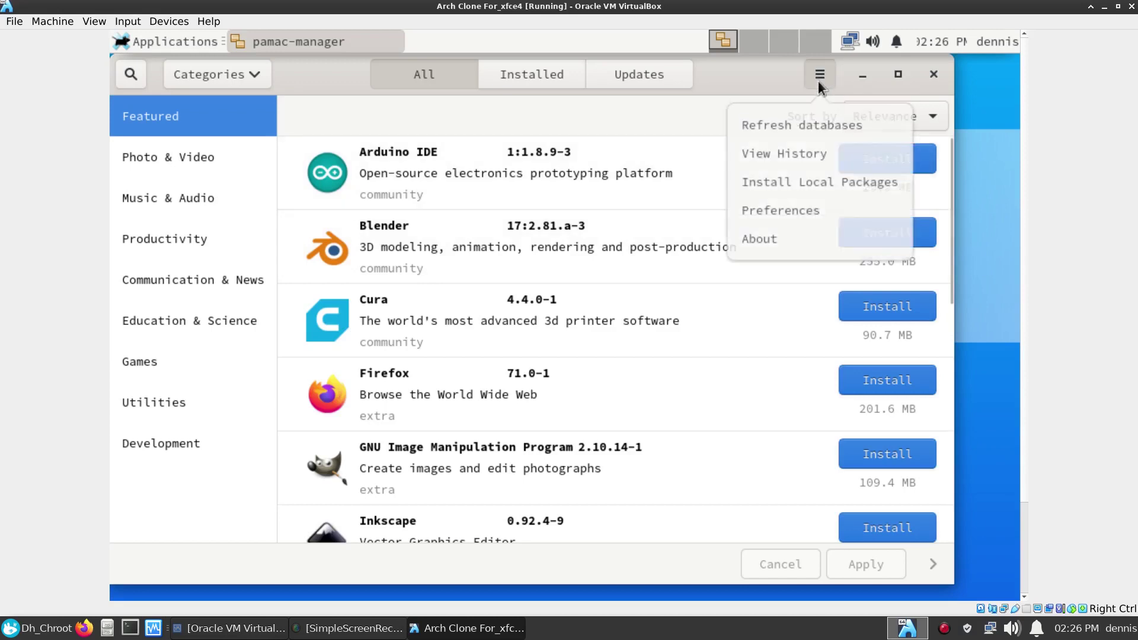
Open Pamac Preferences, authenticating with the account password.
left_click(759, 219)
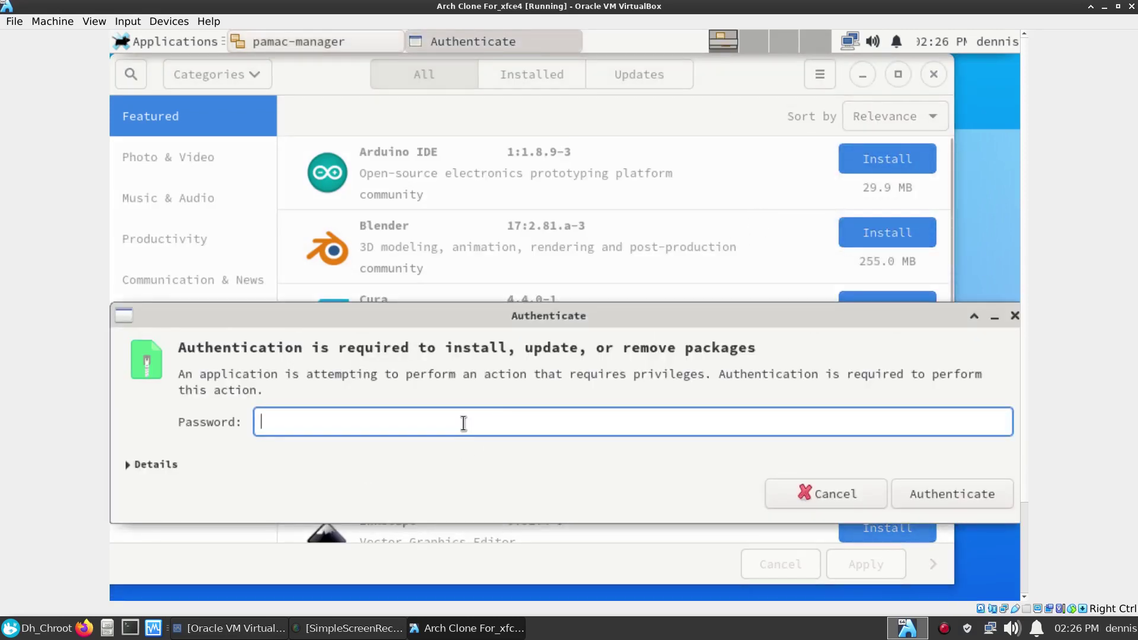
type("****")
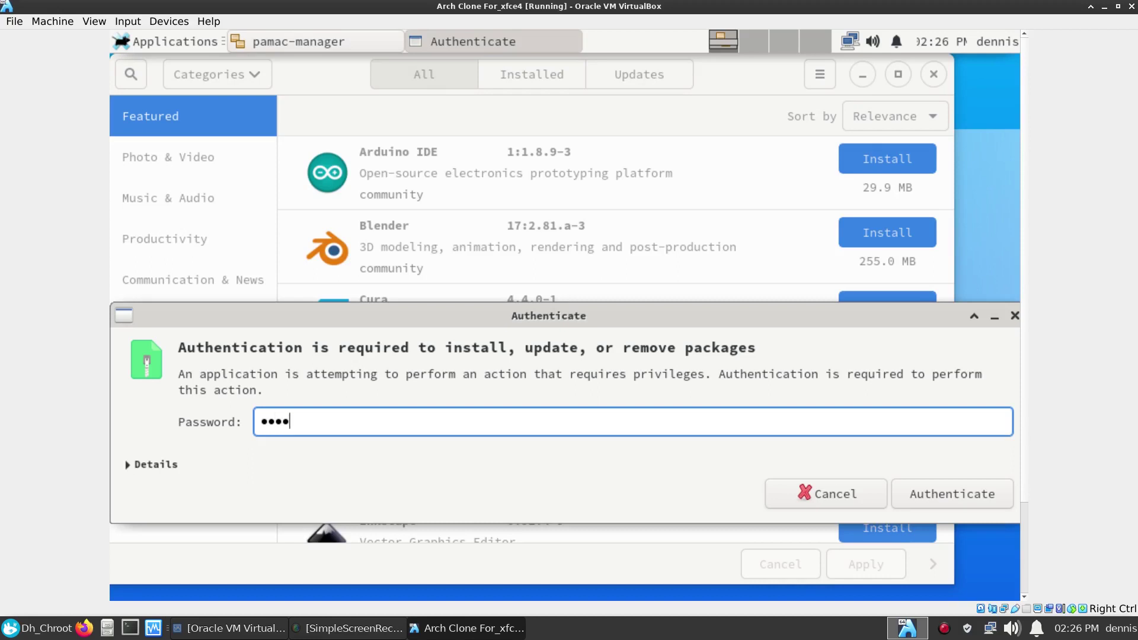
key("Return")
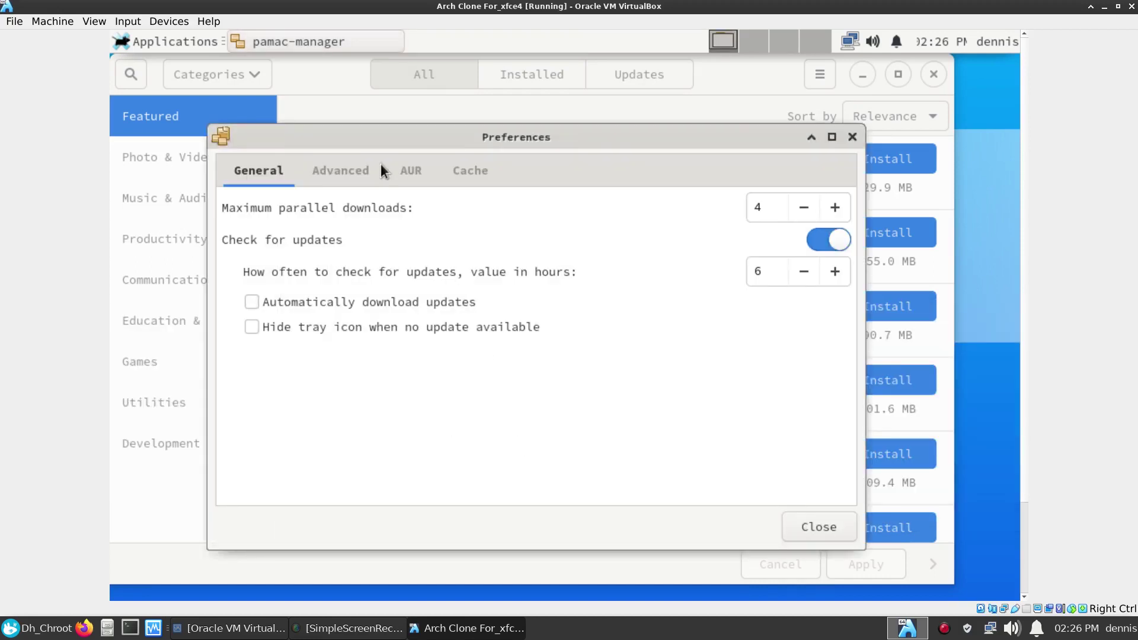
Turn on Enable AUR support, set Cache versions to 2, and close Preferences.
left_click(412, 171)
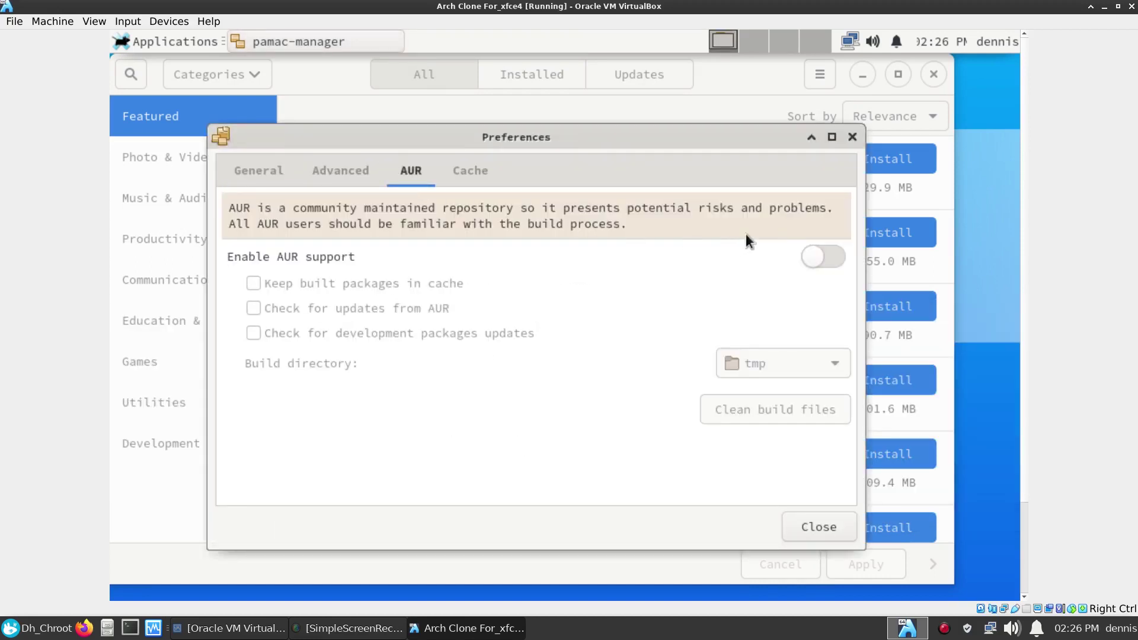
left_click(824, 257)
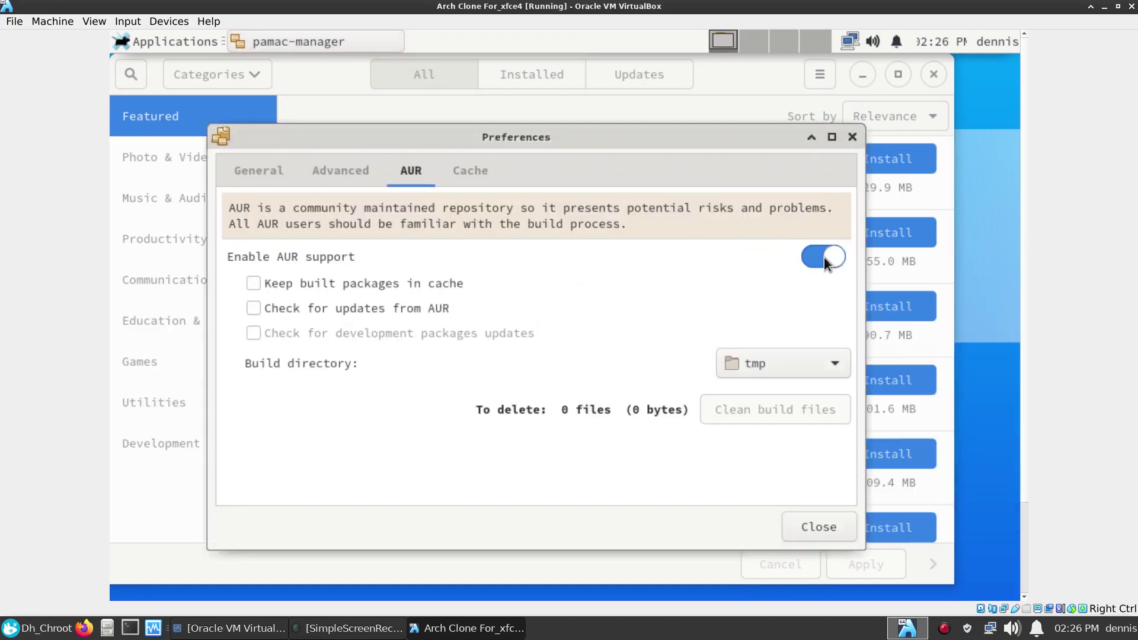
left_click(475, 172)
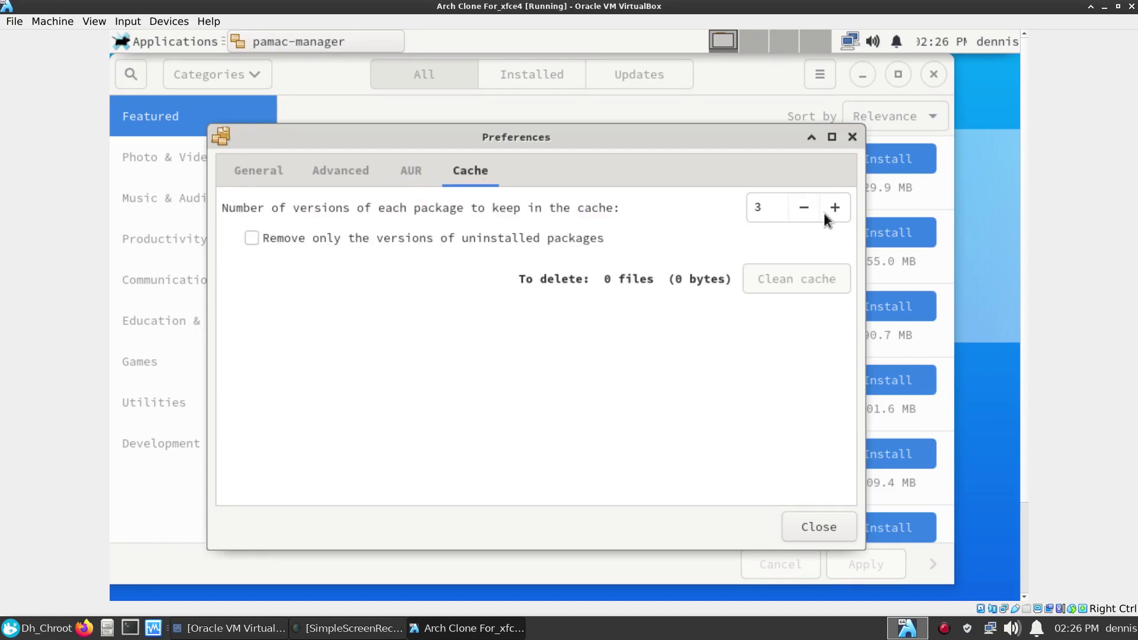
left_click(804, 204)
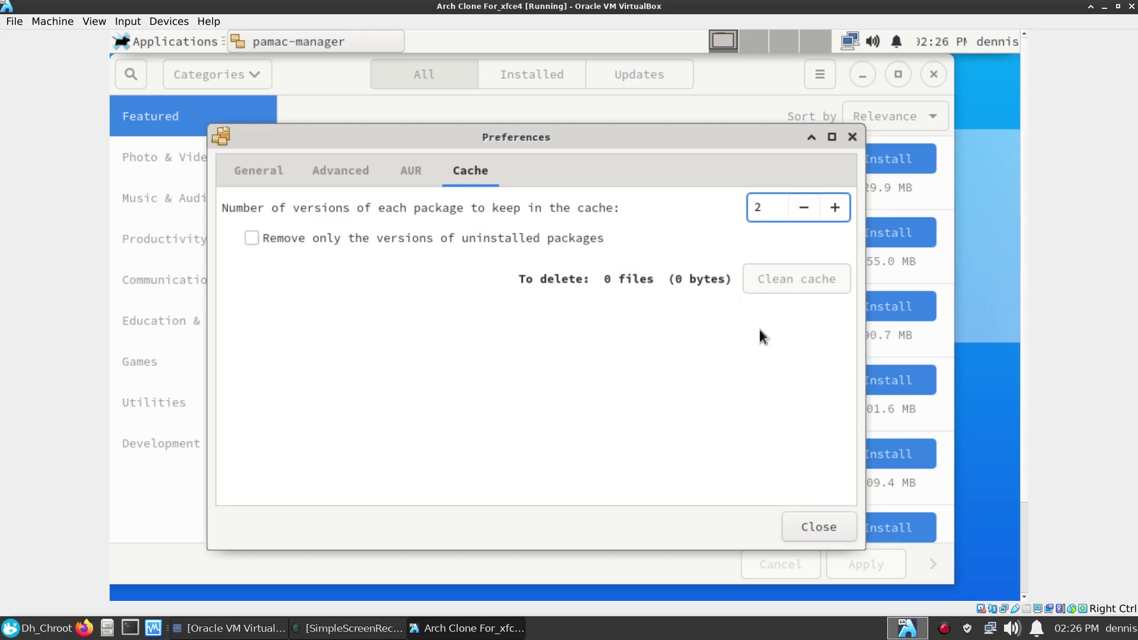
left_click(814, 528)
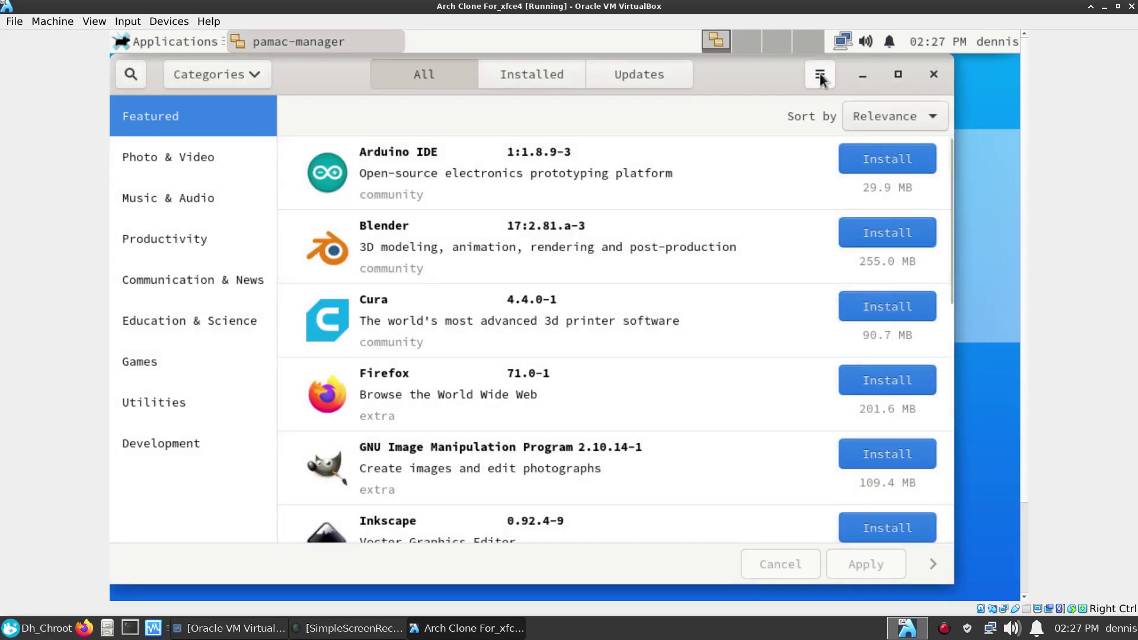
Refresh the databases, search for 'virtualbox', and filter results to Repositories.
left_click(820, 75)
left_click(789, 127)
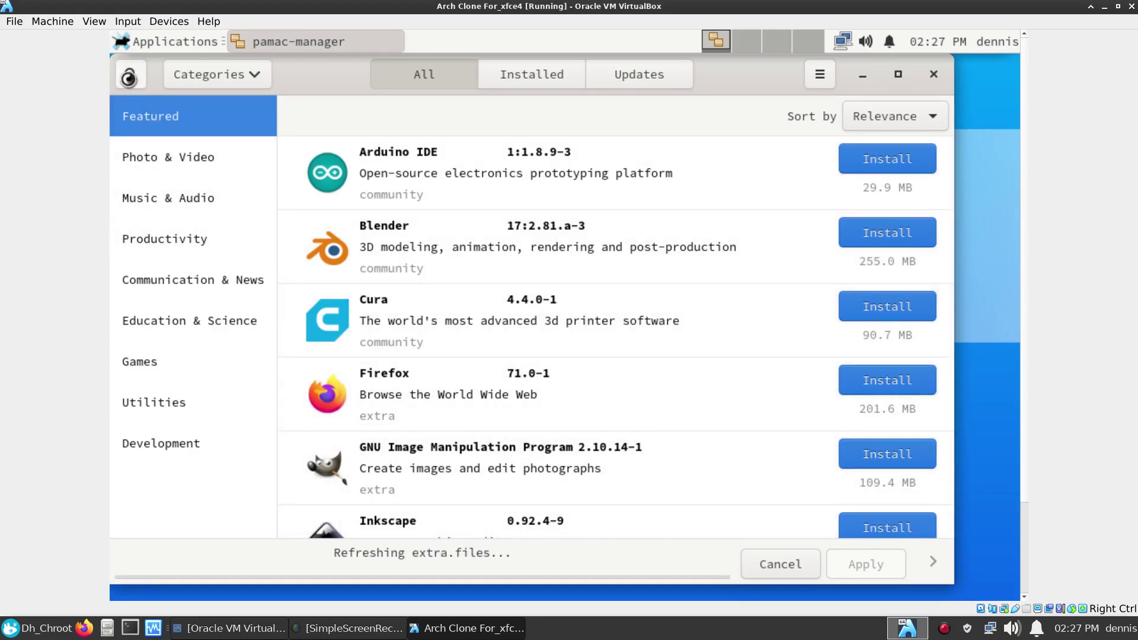
left_click(129, 76)
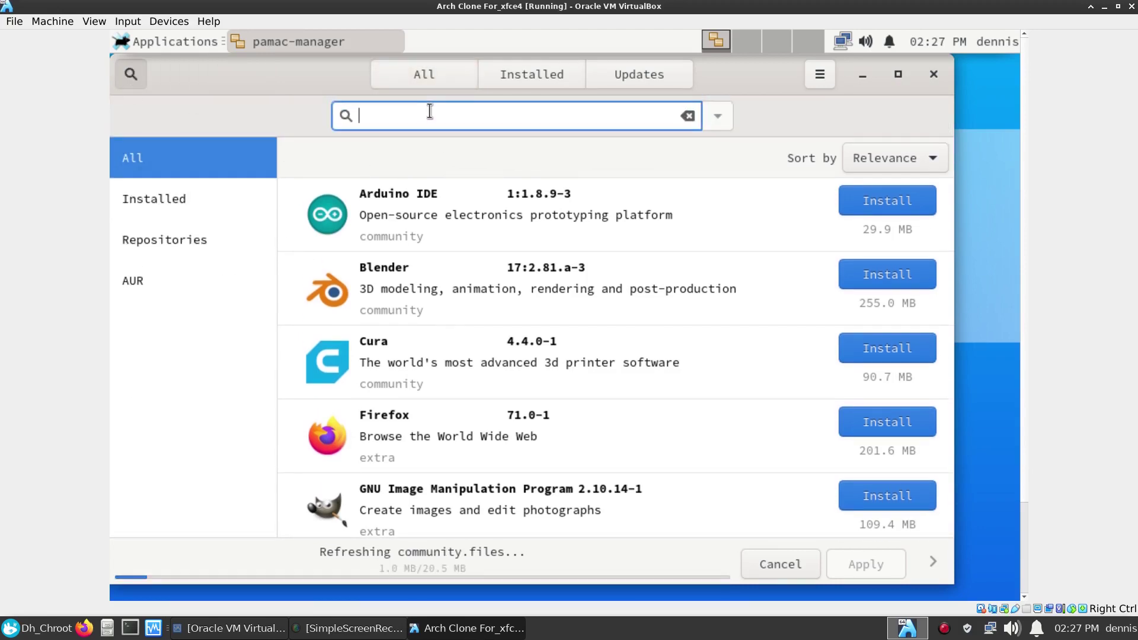
type("vi")
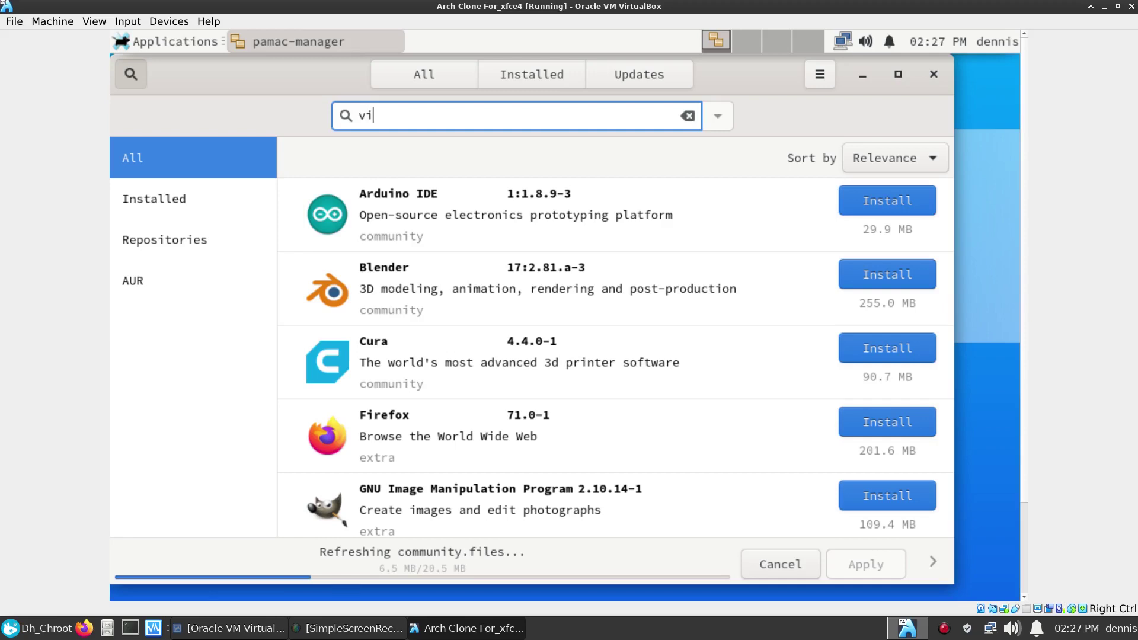
type("rtualbo")
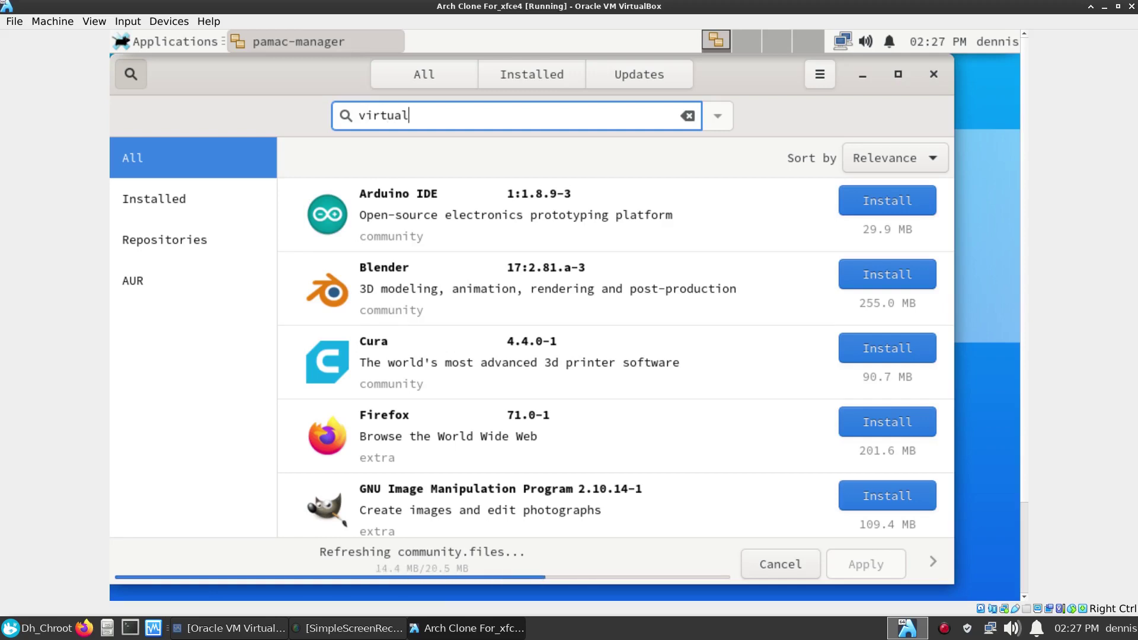
type("x")
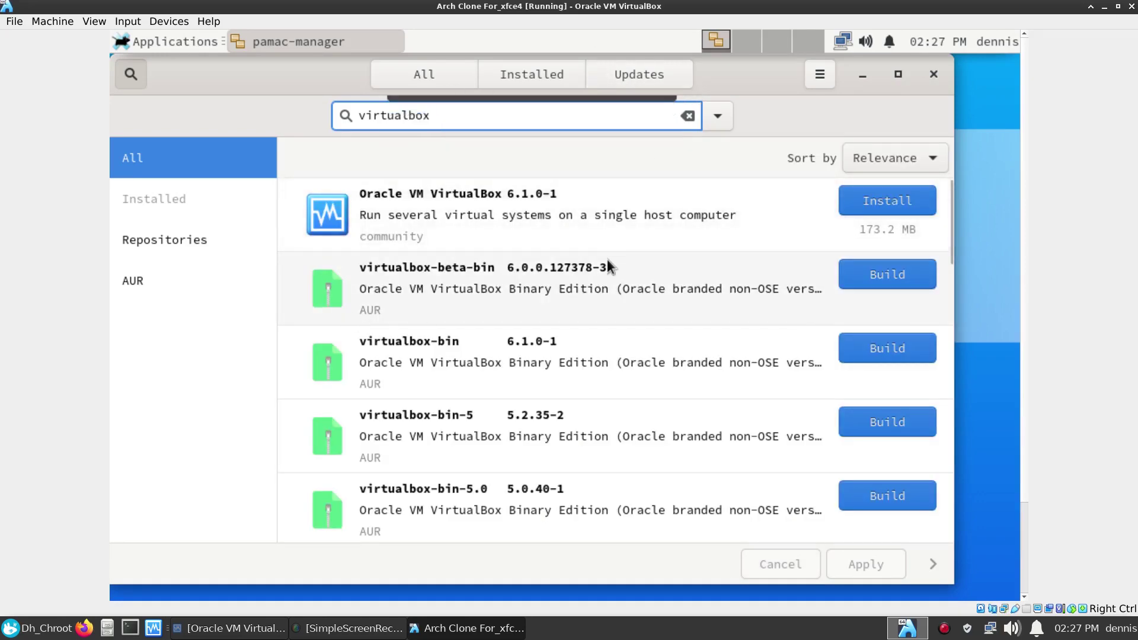
left_click(165, 241)
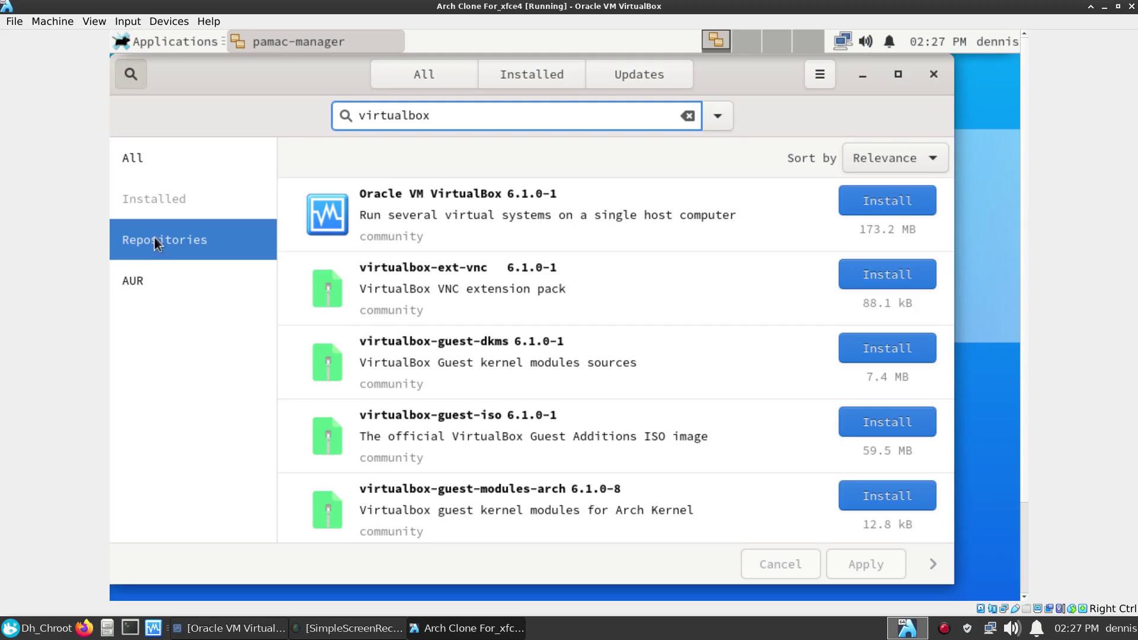
Browse the virtualbox results, view the AUR matches, then switch back to Repositories.
scroll(682, 313, "down", 5)
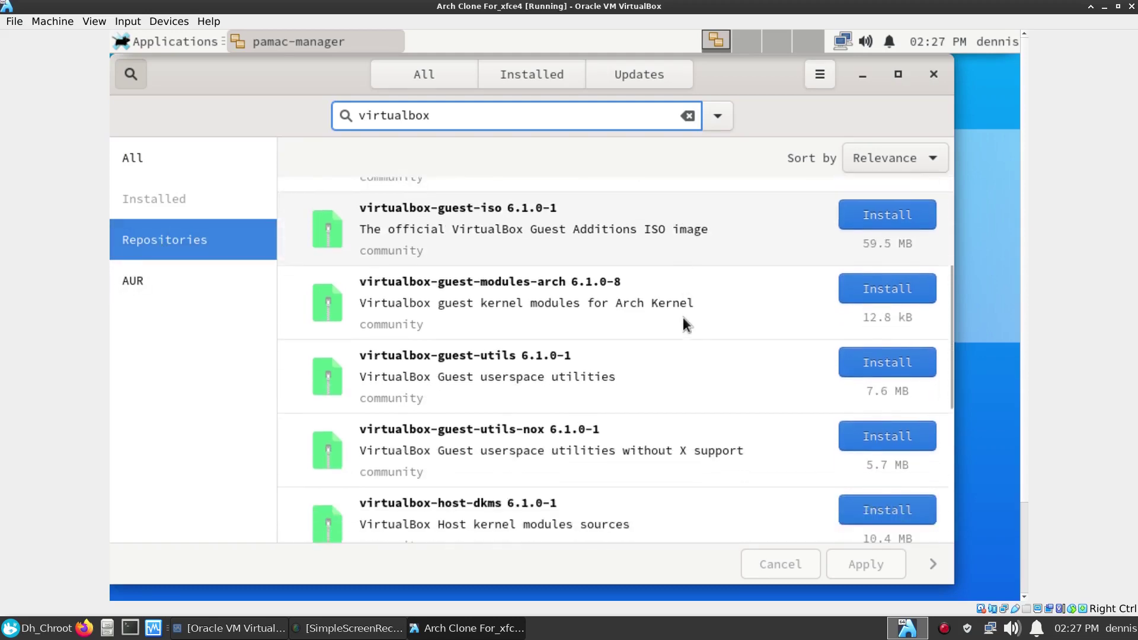
scroll(683, 318, "down", 2)
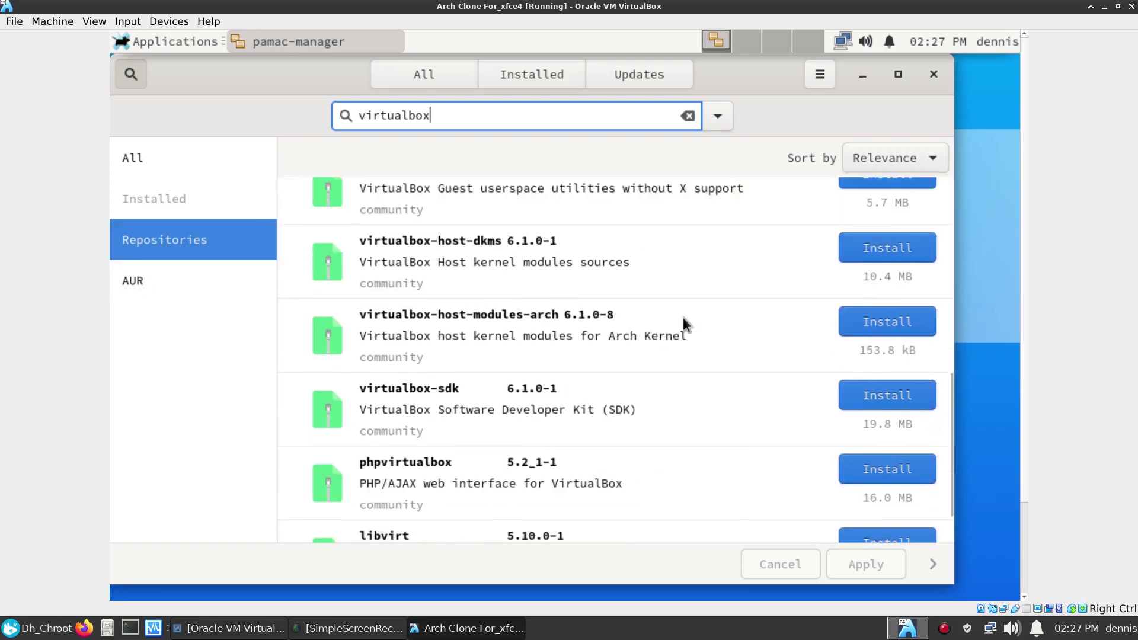
scroll(683, 317, "up", 7)
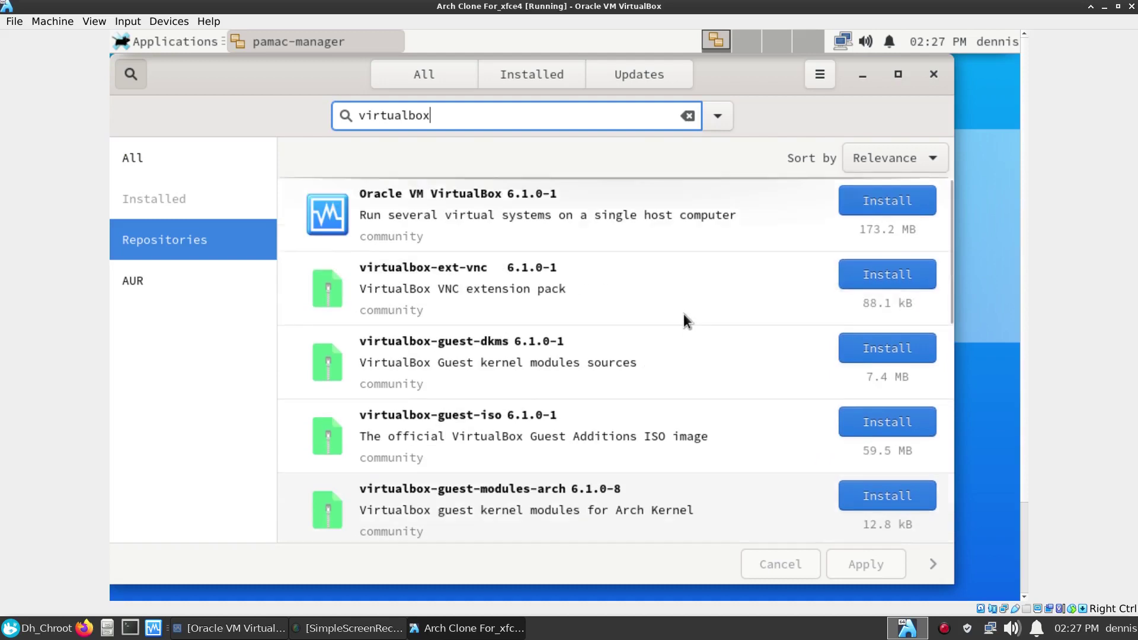
left_click(145, 287)
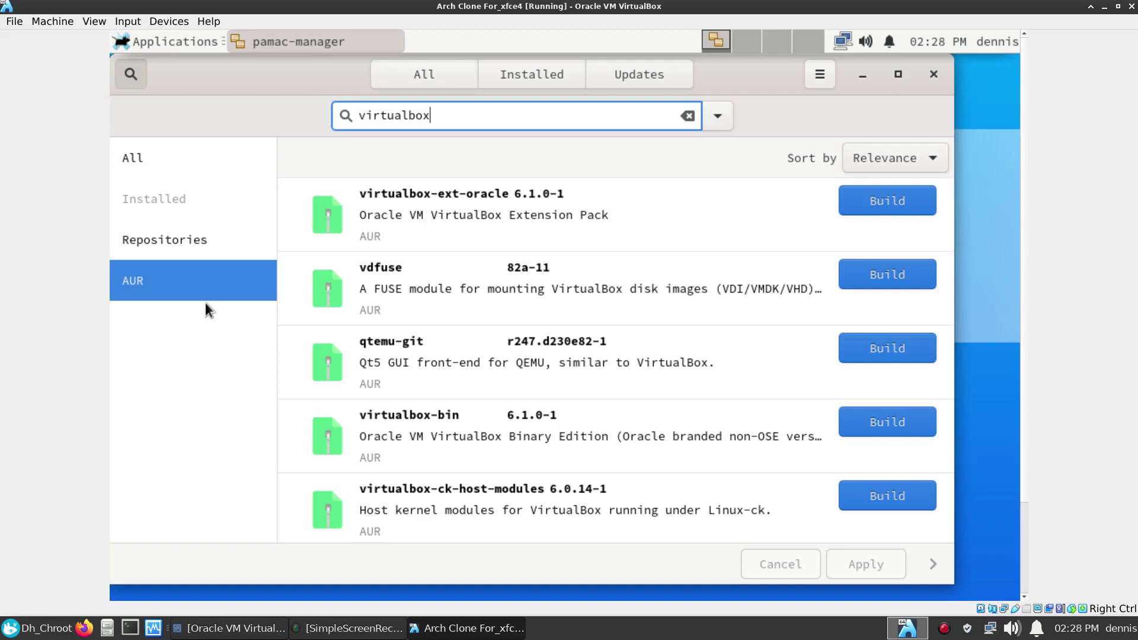
left_click(172, 243)
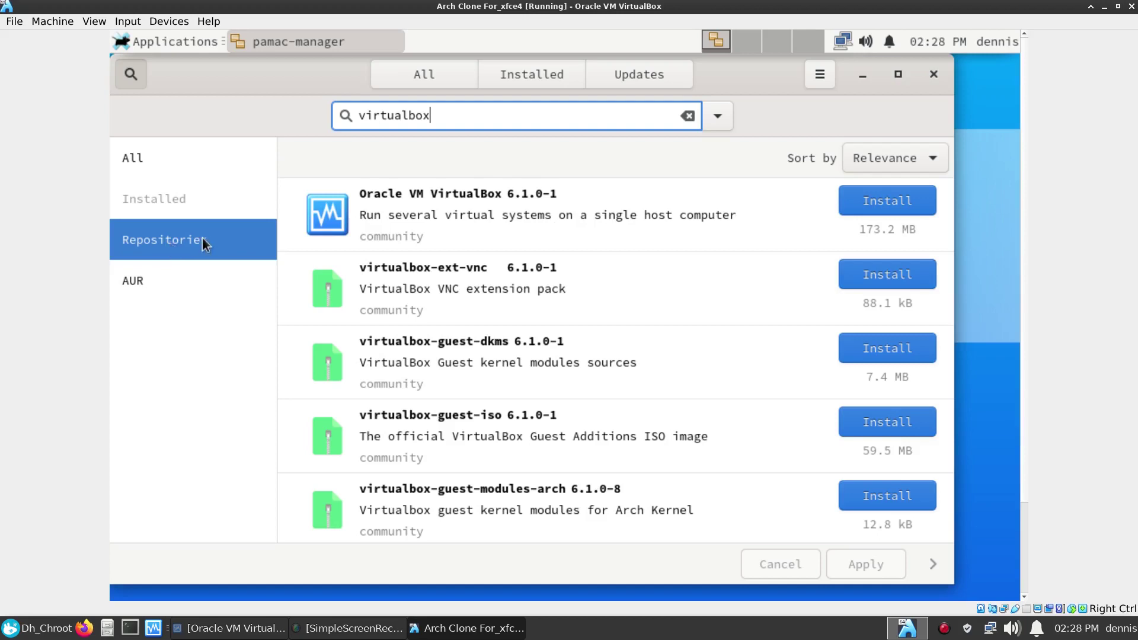
Close Pamac Manager and choose Log Out from the Applications menu.
left_click(934, 76)
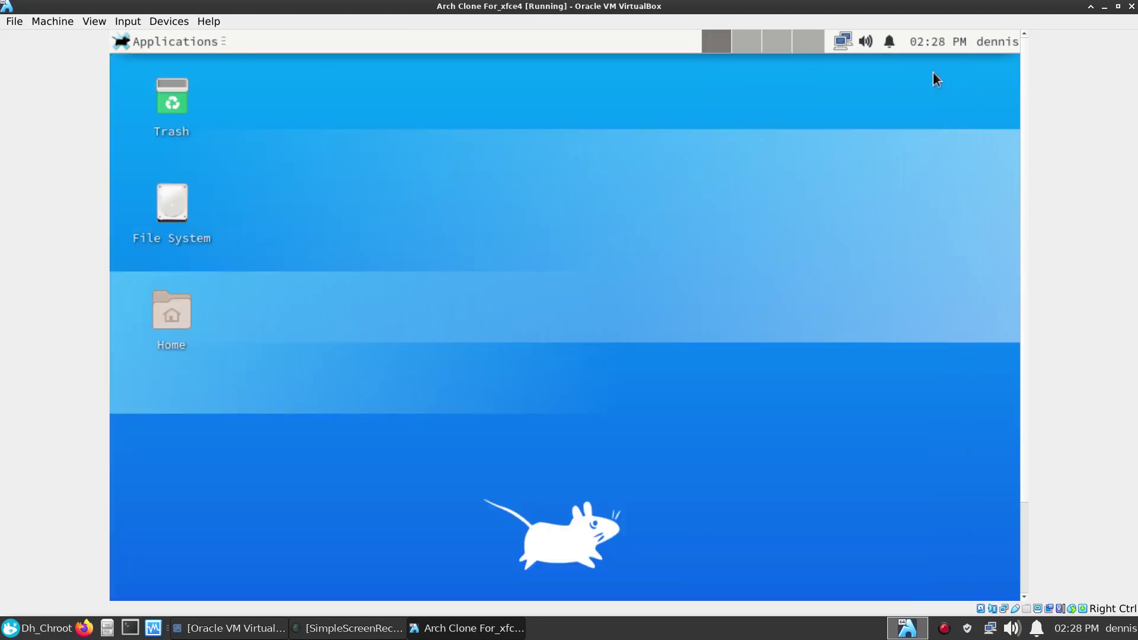
left_click(166, 41)
left_click(222, 374)
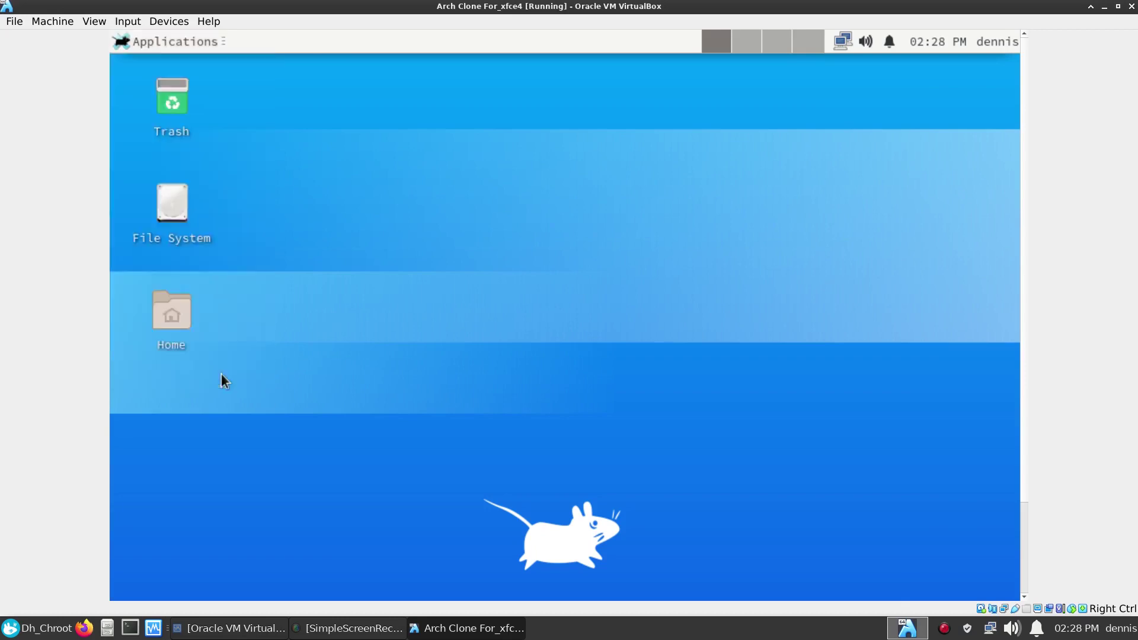